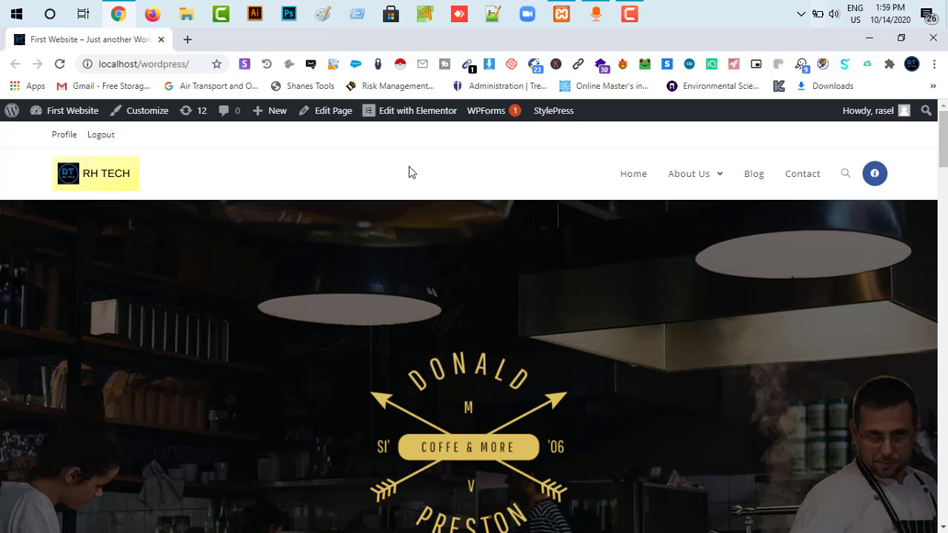
Step: Go to the WordPress admin area by adding wp-admin to the site address
{"action": "double_click", "coordinate": [145, 65]}
{"action": "left_click", "coordinate": [146, 65]}
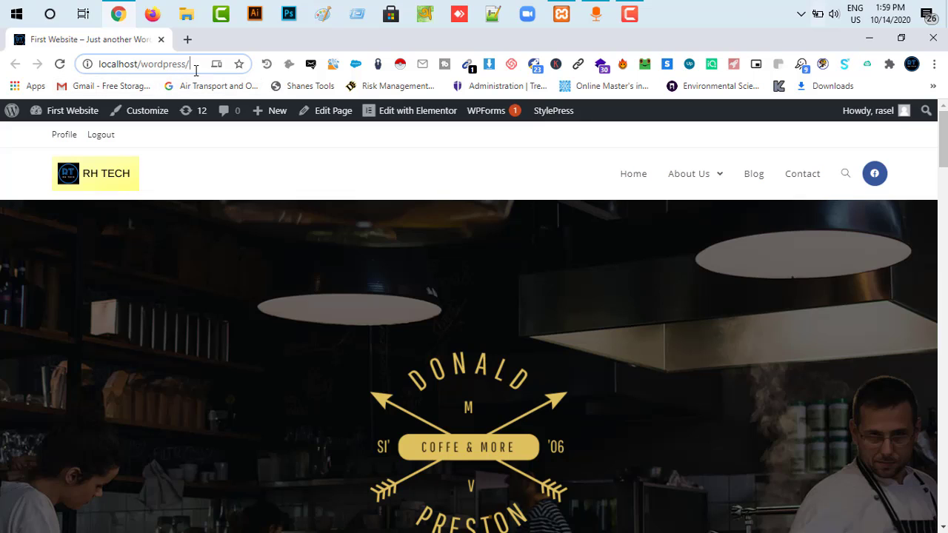
{"action": "type", "text": "wp"}
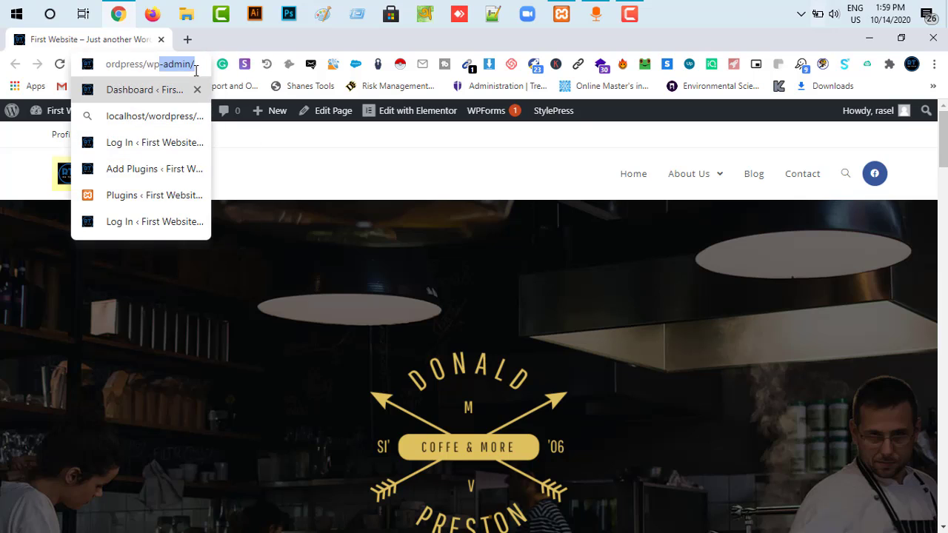
{"action": "key", "text": "Return"}
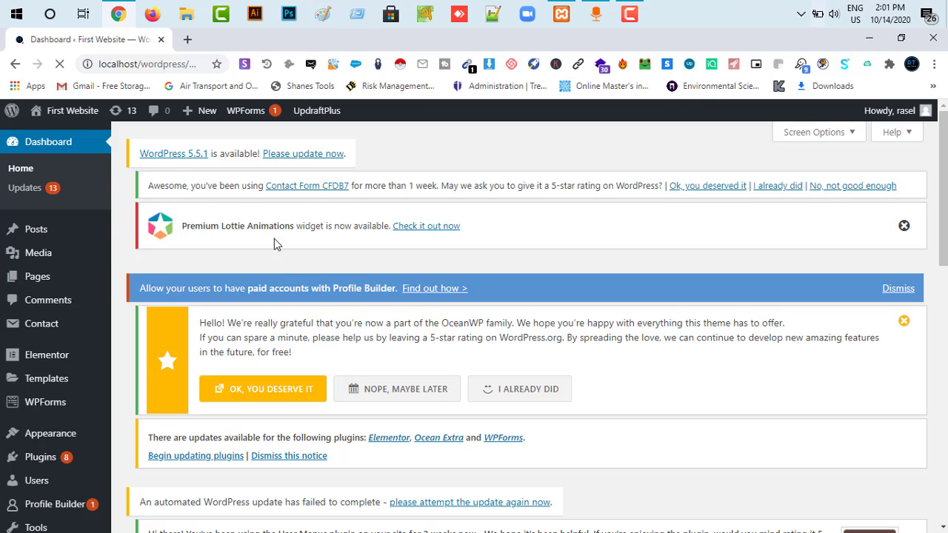
Step: Open the public site from First Website > Visit Site in a new browser tab
{"action": "mouse_move", "coordinate": [72, 110]}
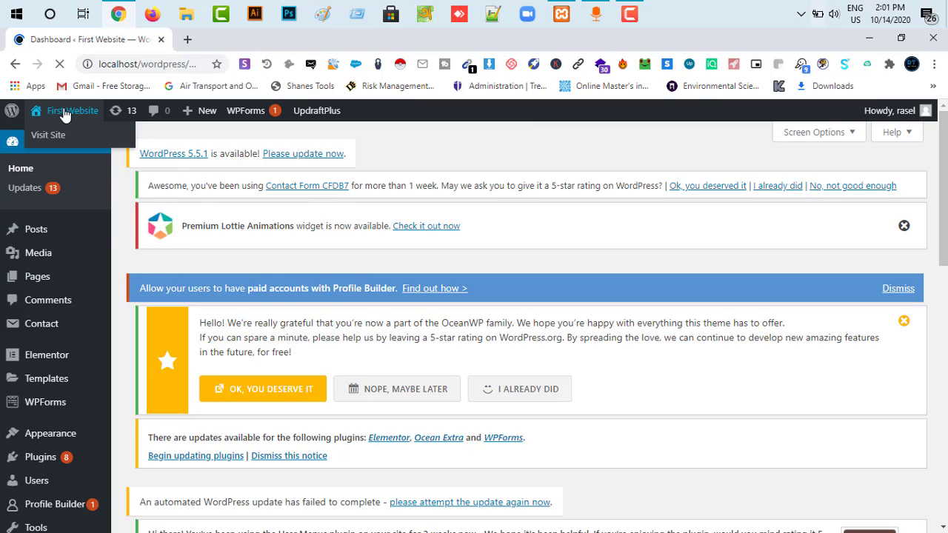
{"action": "right_click", "coordinate": [45, 138]}
{"action": "left_click", "coordinate": [75, 150]}
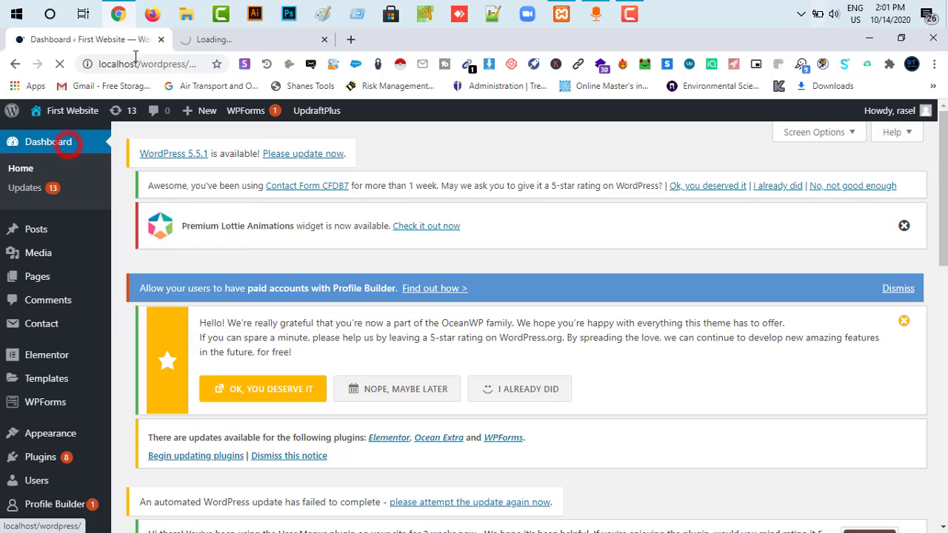
Step: View the RH TECH front page, then start a new post via Posts > Add New
{"action": "left_click", "coordinate": [222, 39]}
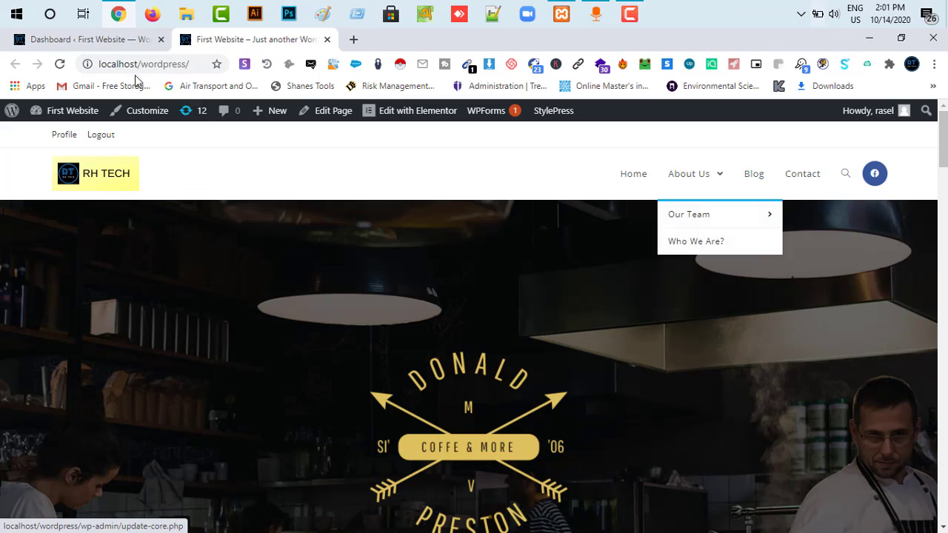
{"action": "left_click", "coordinate": [87, 39]}
{"action": "mouse_move", "coordinate": [25, 234]}
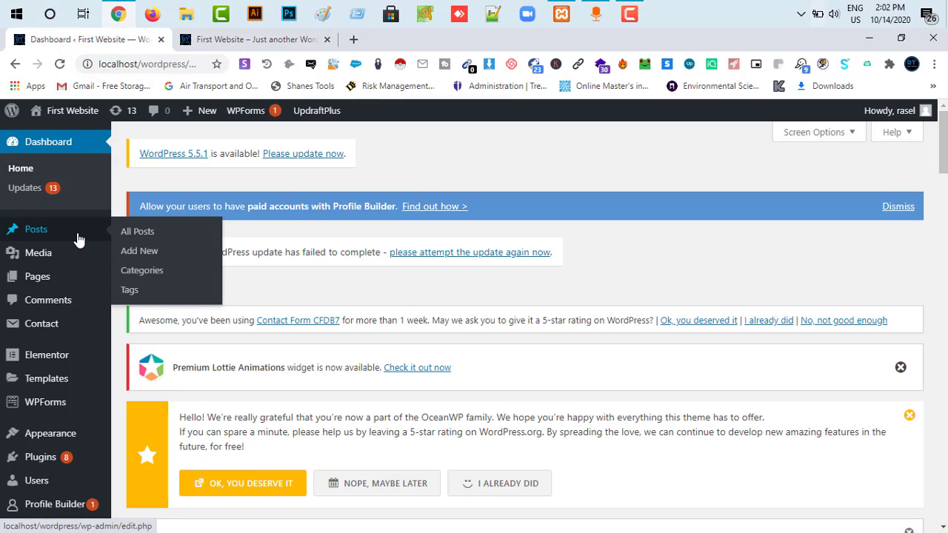
{"action": "left_click", "coordinate": [145, 255]}
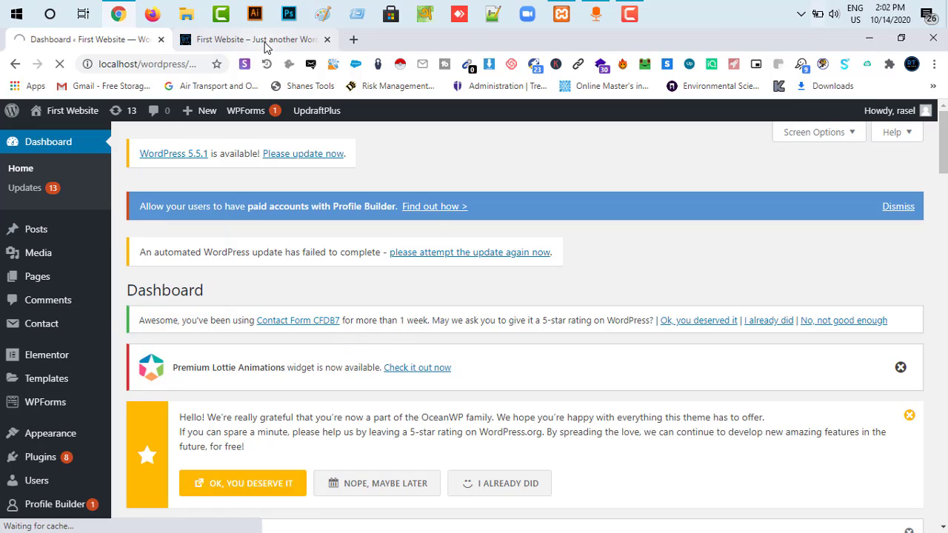
{"action": "left_click", "coordinate": [241, 41]}
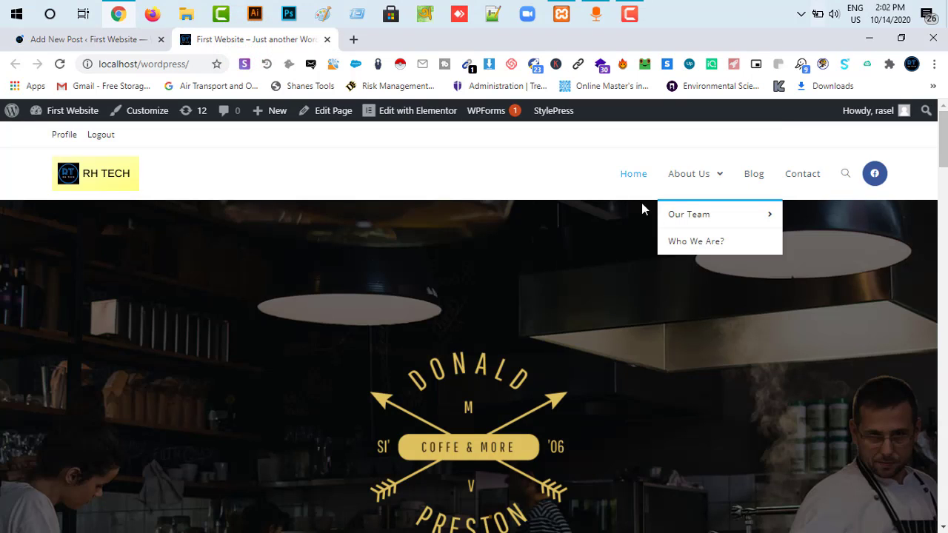
Step: Title the new post 'Data Entry'
{"action": "left_click", "coordinate": [49, 39]}
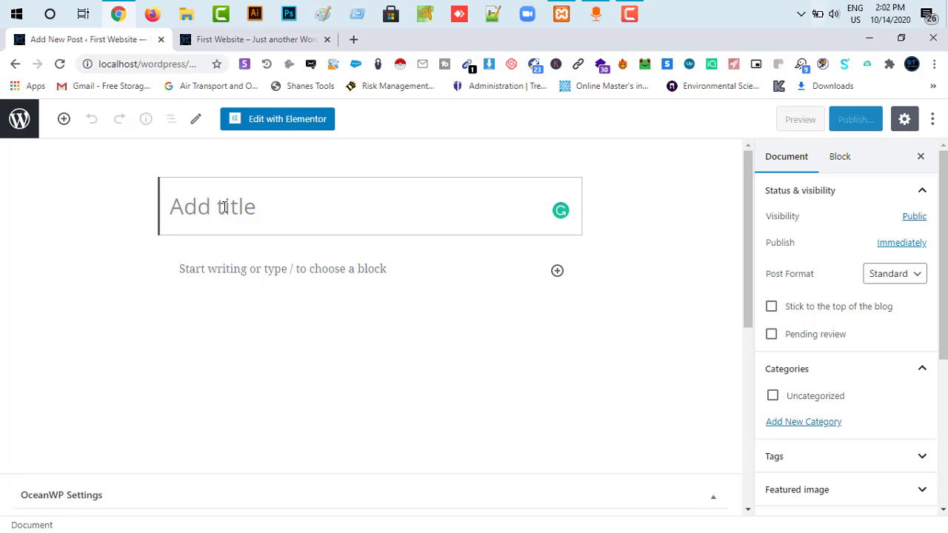
{"action": "type", "text": "Data Entry"}
{"action": "left_click", "coordinate": [220, 207]}
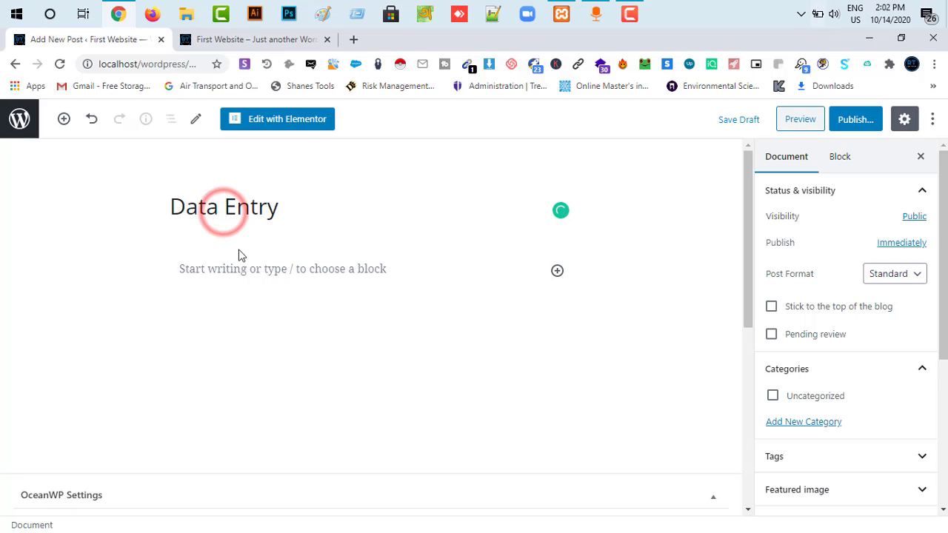
Step: Write 'How to become a data entry professional', correcting 'emntry' to 'entry', and add empty paragraphs below
{"action": "left_click", "coordinate": [238, 267]}
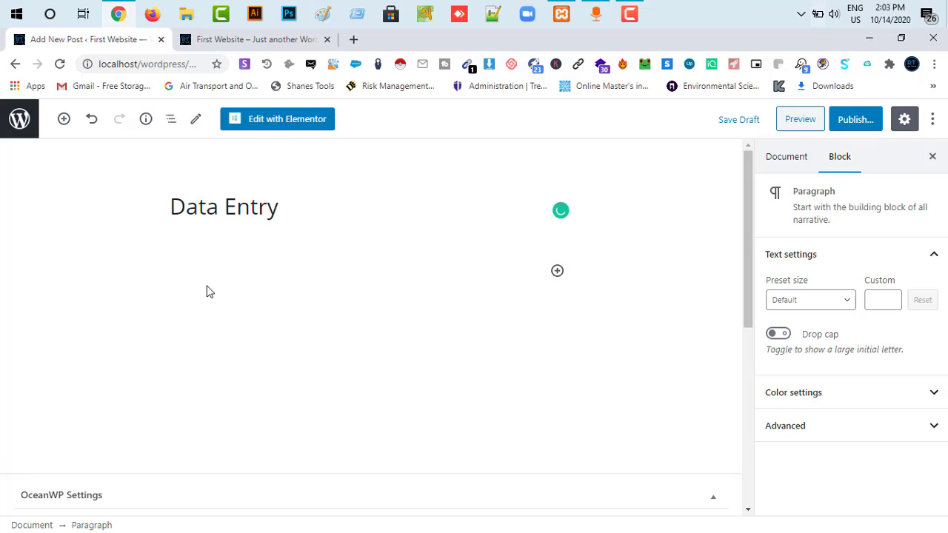
{"action": "type", "text": "H"}
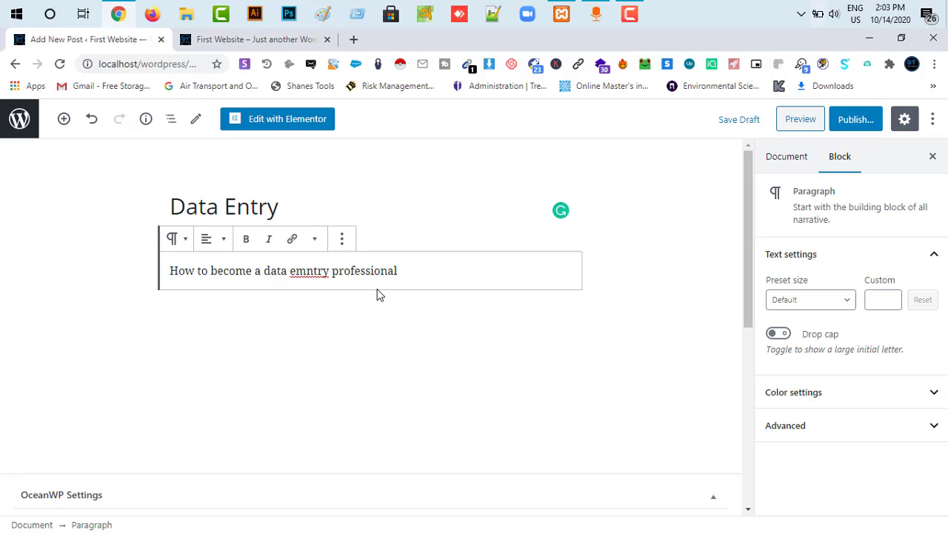
{"action": "right_click", "coordinate": [317, 273]}
{"action": "left_click", "coordinate": [348, 283]}
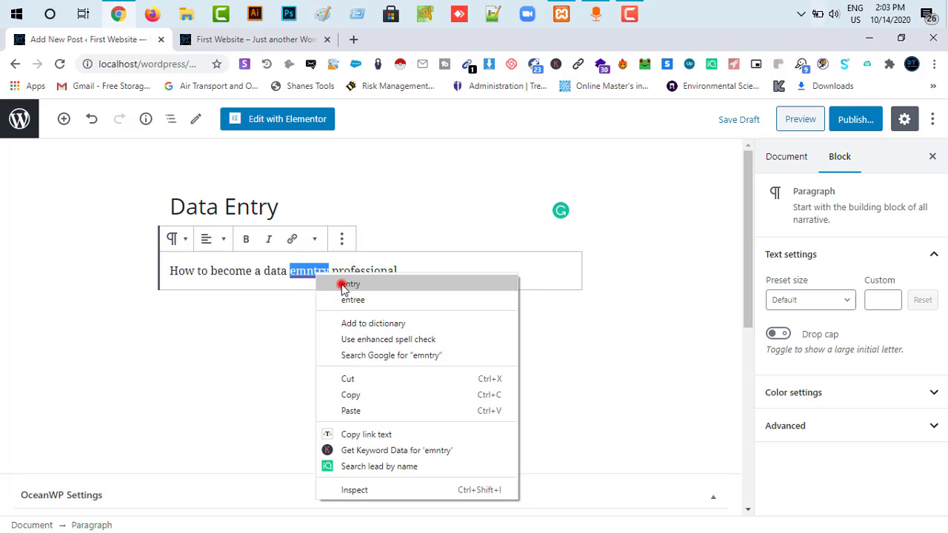
{"action": "left_click", "coordinate": [399, 267]}
{"action": "key", "text": "Return"}
{"action": "key", "text": "Return"}
{"action": "key", "text": "Return"}
{"action": "key", "text": "Return"}
{"action": "key", "text": "Return"}
{"action": "key", "text": "Return"}
{"action": "key", "text": "Return"}
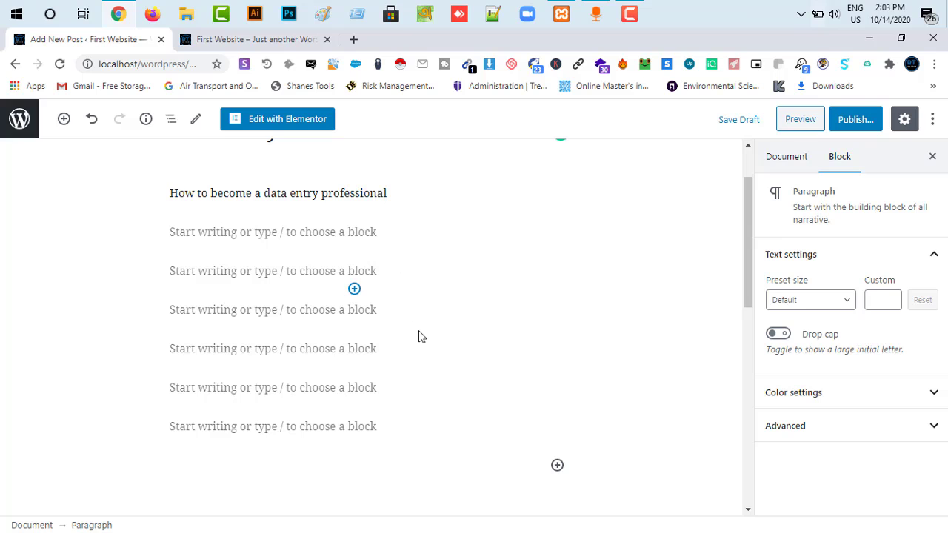
Step: Browse the paragraph block's text size, colour and advanced settings without changing them
{"action": "scroll", "coordinate": [425, 339], "scroll_direction": "up", "scroll_amount": 1}
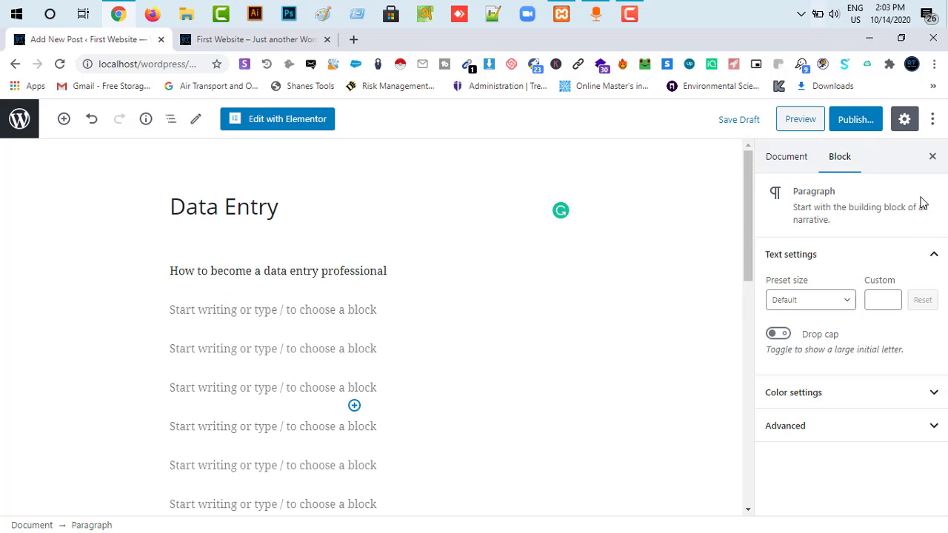
{"action": "scroll", "coordinate": [923, 203], "scroll_direction": "down", "scroll_amount": 4}
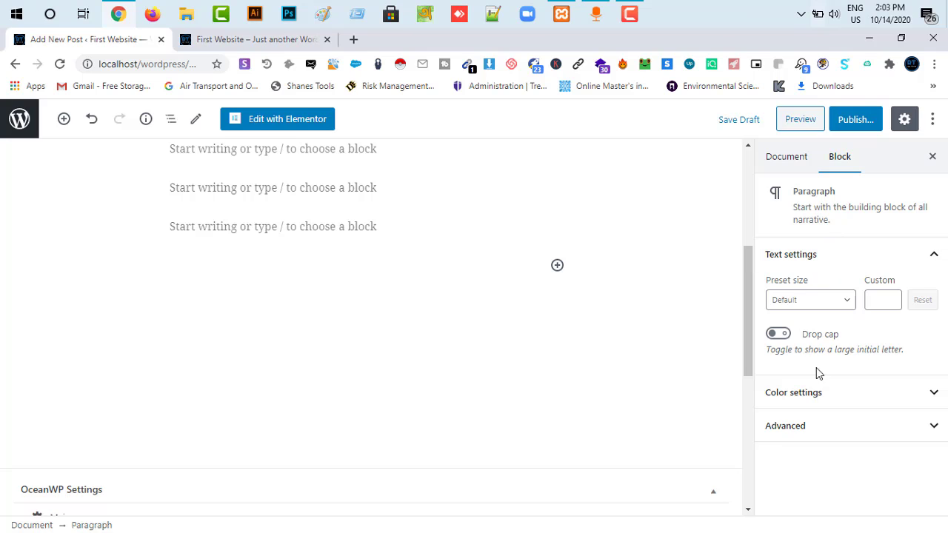
{"action": "left_click", "coordinate": [820, 304]}
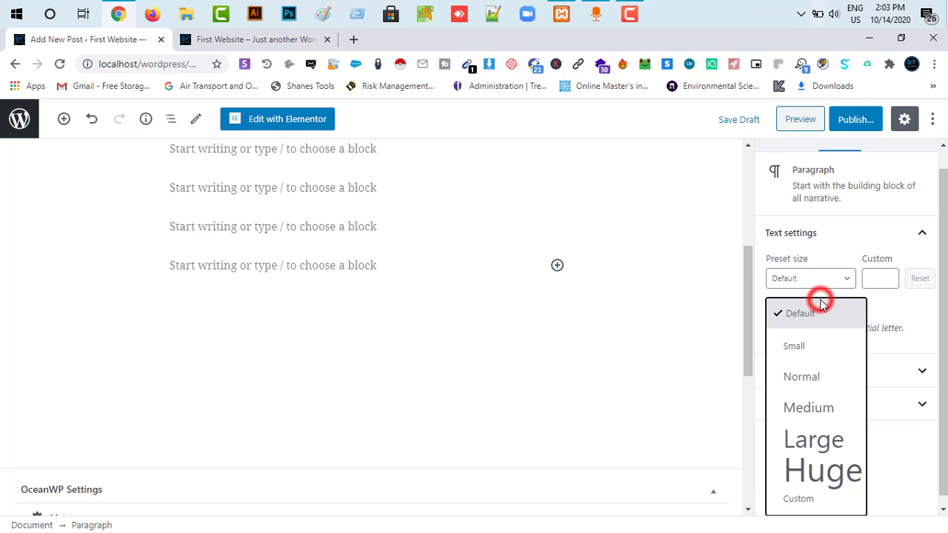
{"action": "left_click", "coordinate": [888, 278]}
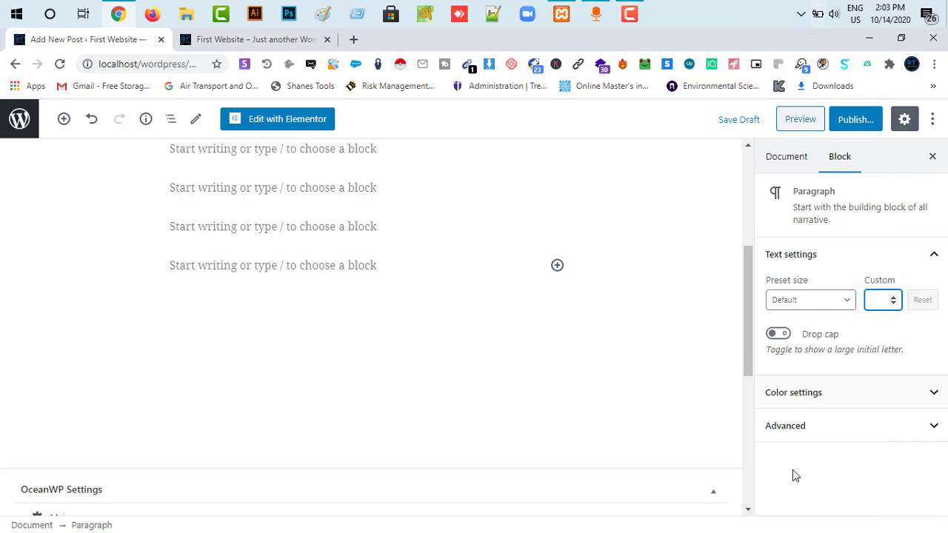
{"action": "left_click", "coordinate": [821, 393]}
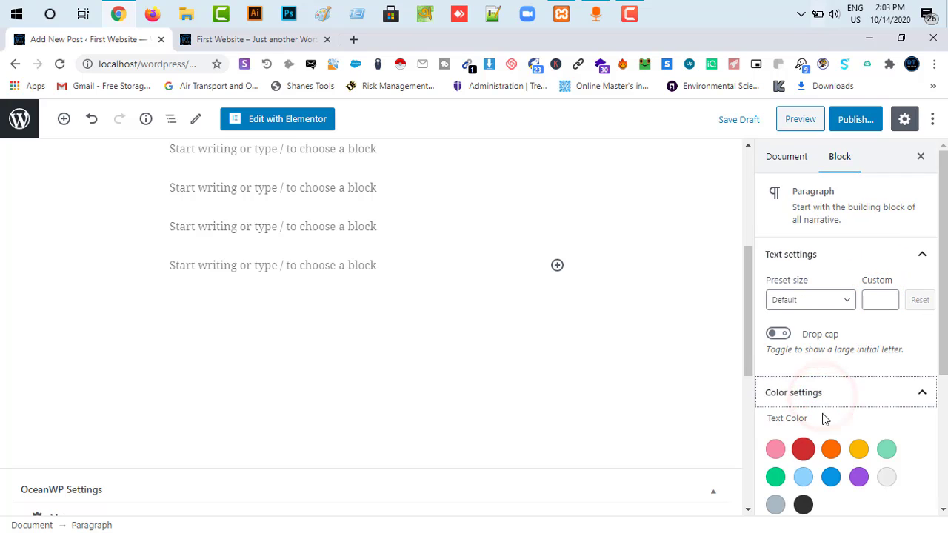
{"action": "left_click", "coordinate": [916, 345]}
{"action": "left_click", "coordinate": [922, 390]}
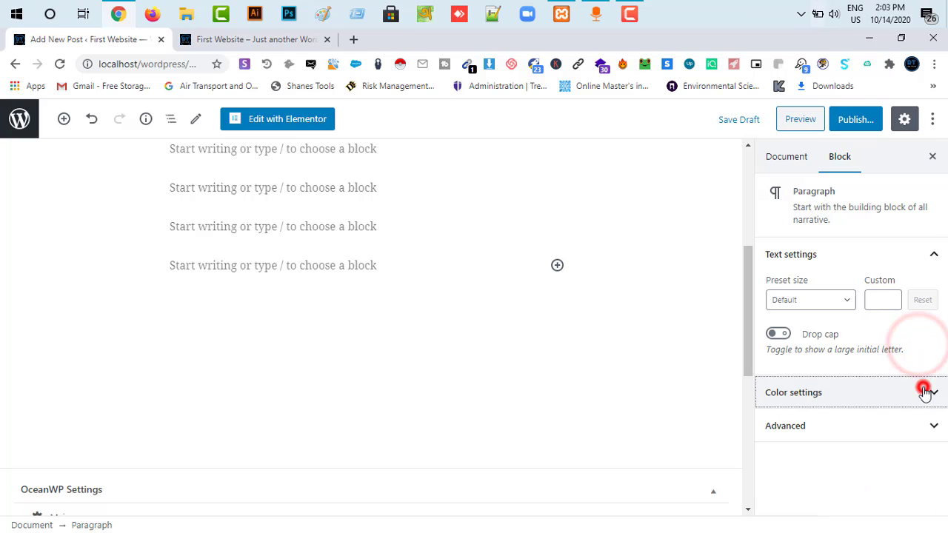
{"action": "left_click", "coordinate": [793, 427]}
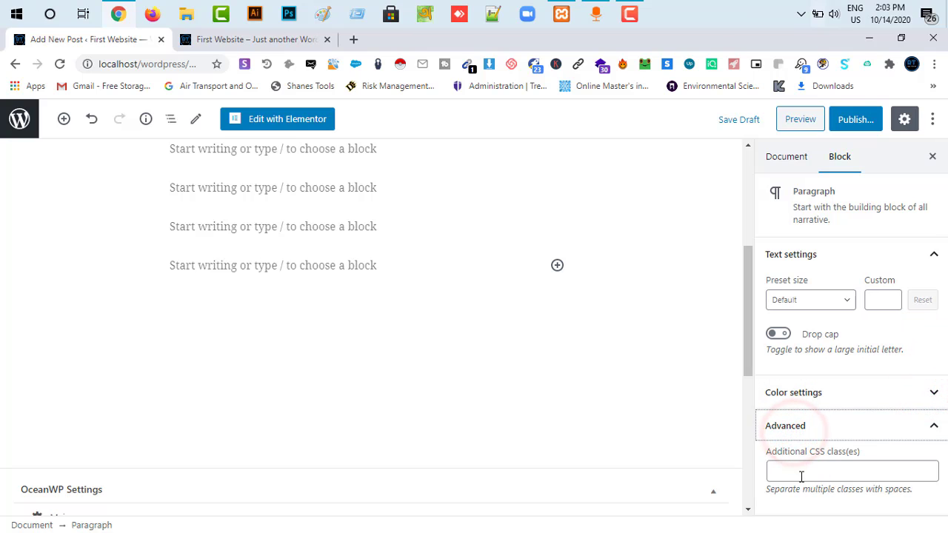
Step: Look over the post-wide settings, then navigate back out of the post editor
{"action": "left_click", "coordinate": [787, 159]}
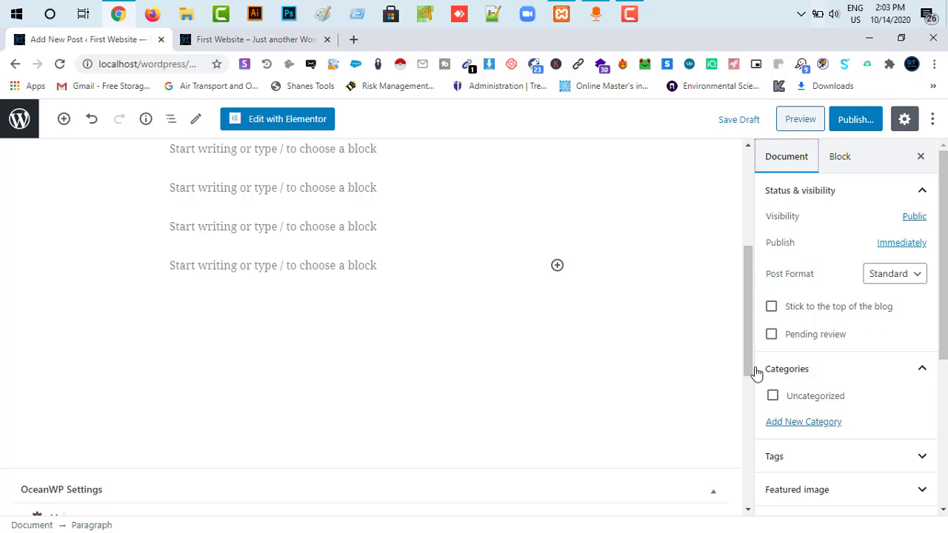
{"action": "left_click_drag", "start_coordinate": [943, 351], "coordinate": [942, 441]}
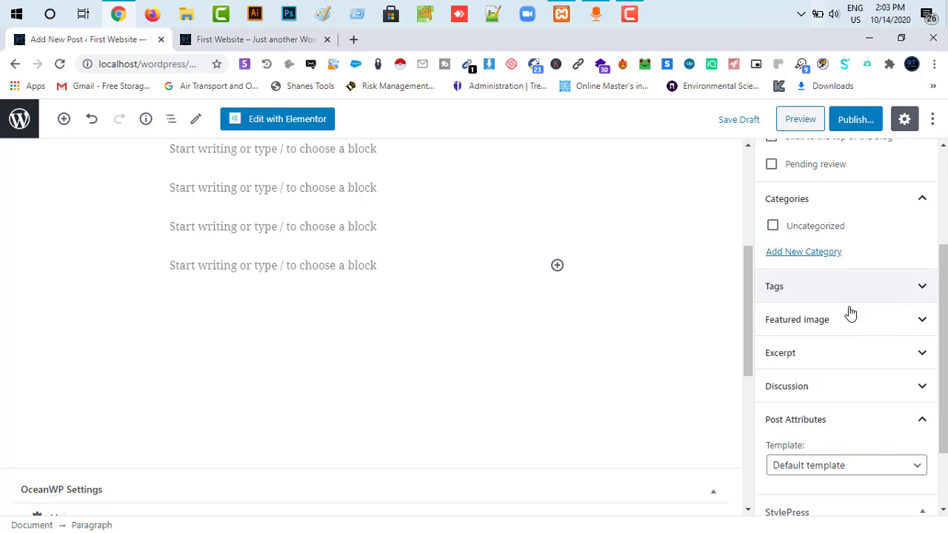
{"action": "scroll", "coordinate": [294, 364], "scroll_direction": "up", "scroll_amount": 5}
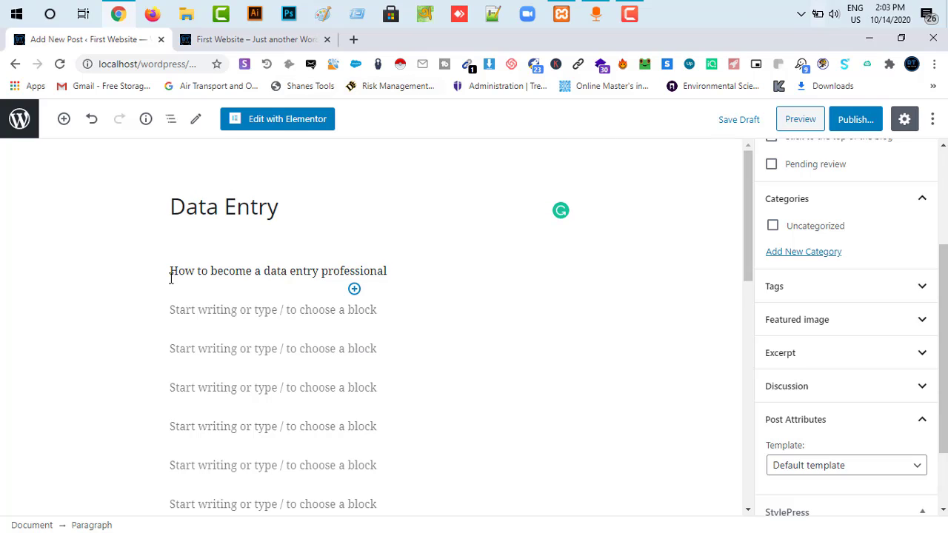
{"action": "left_click", "coordinate": [15, 64]}
Step: Confirm leaving the editor and open the Plugins > Add New page
{"action": "left_click", "coordinate": [550, 141]}
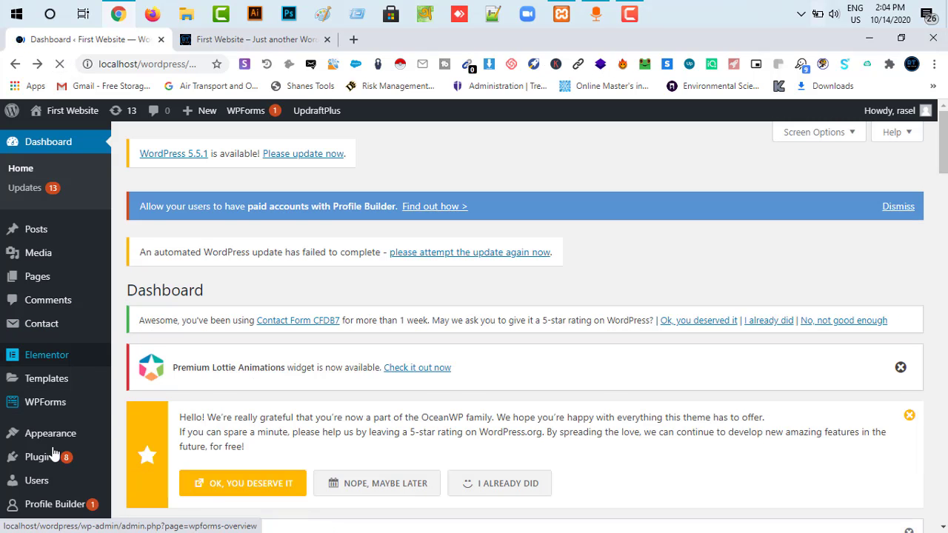
{"action": "mouse_move", "coordinate": [33, 465]}
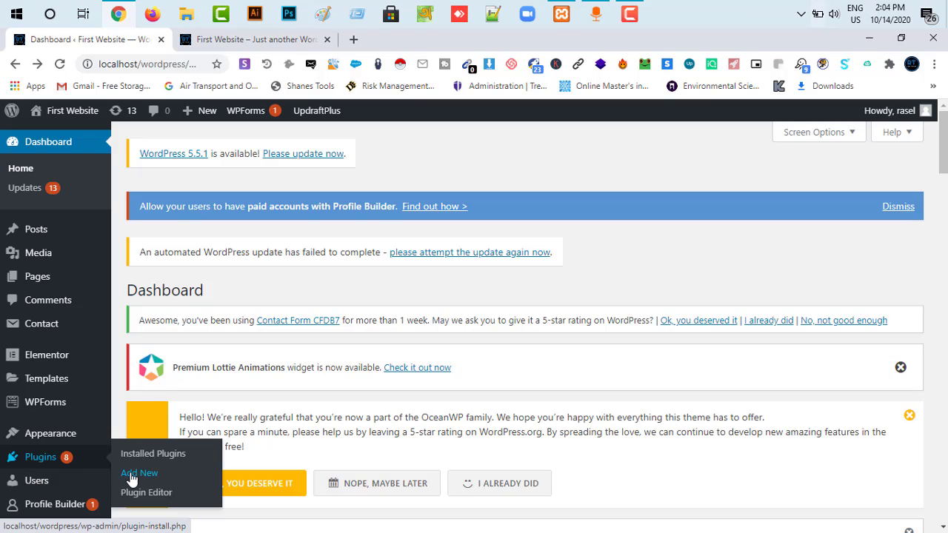
{"action": "left_click", "coordinate": [130, 475]}
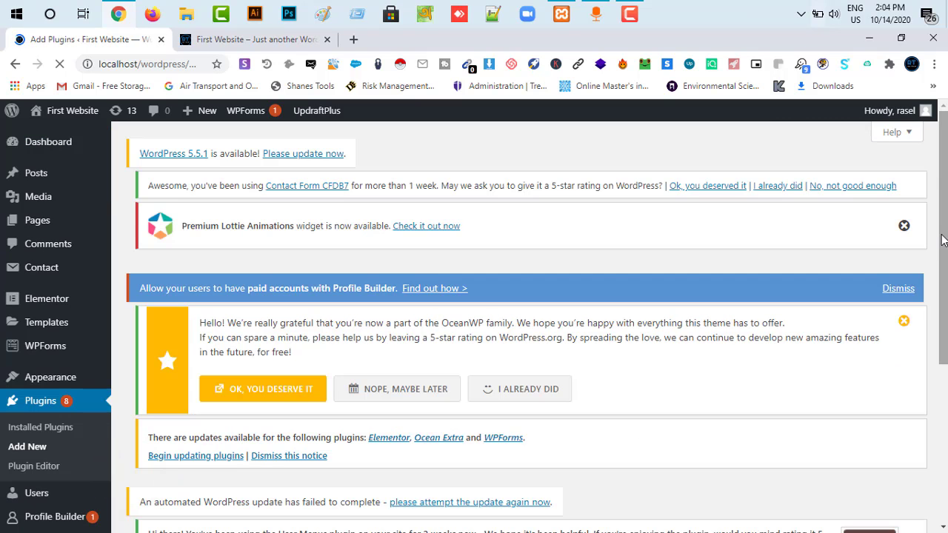
Step: Search the plugin directory for 'classic editor'
{"action": "left_click_drag", "start_coordinate": [942, 239], "coordinate": [945, 320]}
{"action": "scroll", "coordinate": [756, 430], "scroll_direction": "down", "scroll_amount": 3}
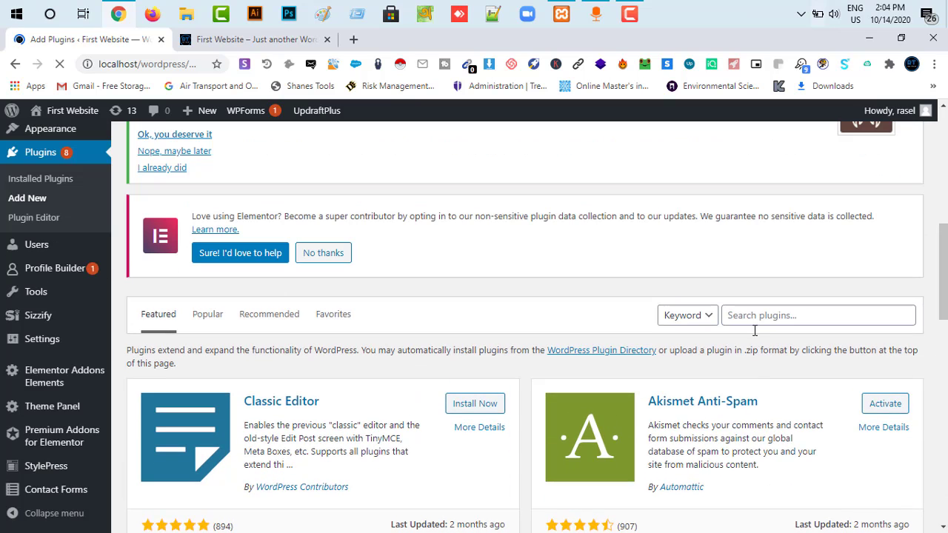
{"action": "left_click", "coordinate": [764, 316]}
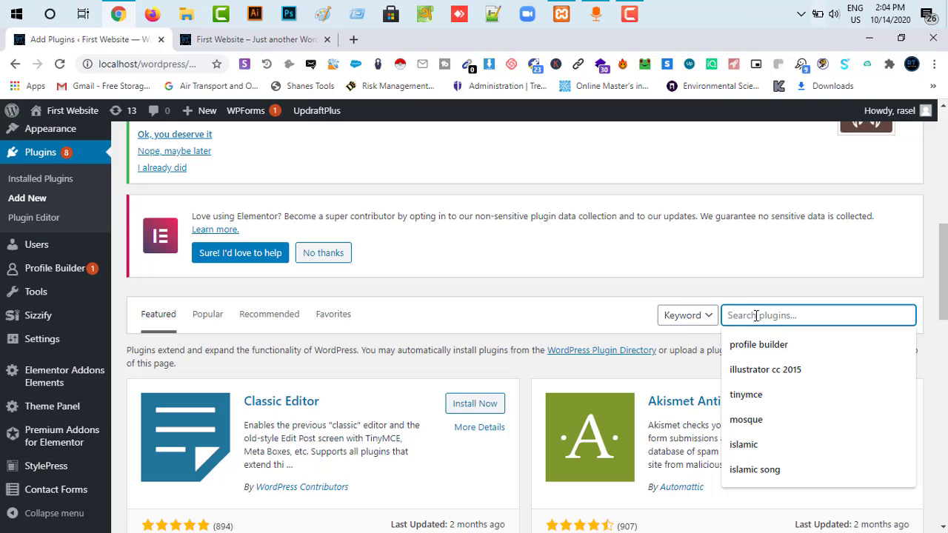
{"action": "type", "text": "cl"}
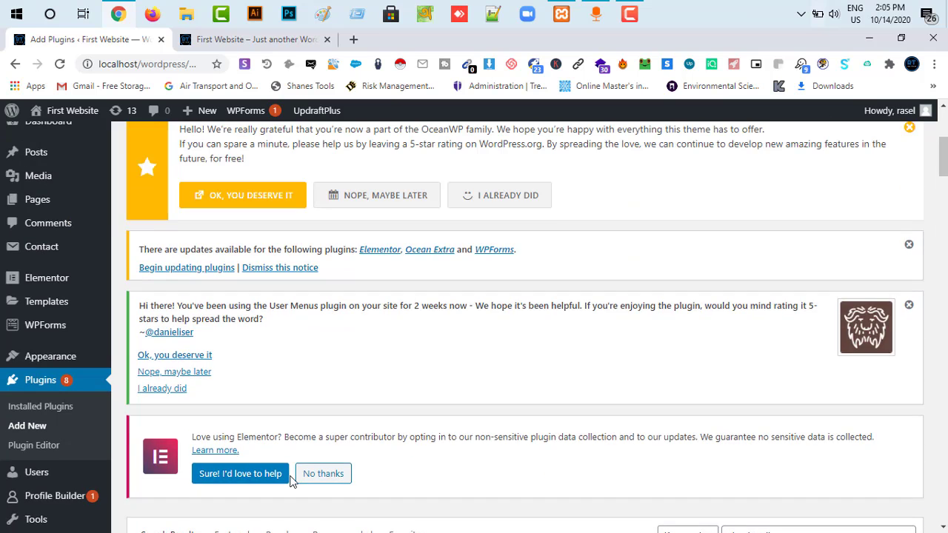
Step: Install the Classic Editor plugin from the search results and activate it
{"action": "scroll", "coordinate": [294, 482], "scroll_direction": "up", "scroll_amount": 3}
{"action": "scroll", "coordinate": [292, 453], "scroll_direction": "down", "scroll_amount": 3}
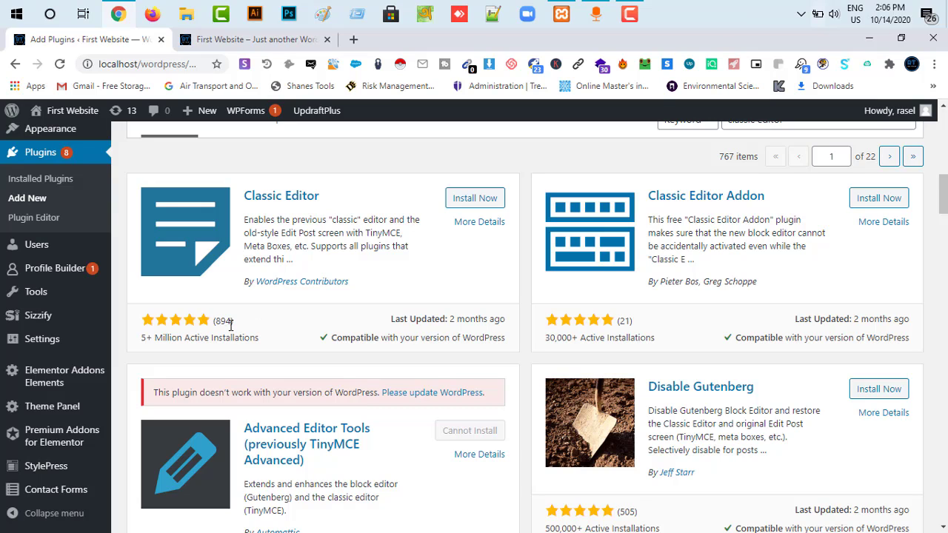
{"action": "left_click", "coordinate": [476, 200]}
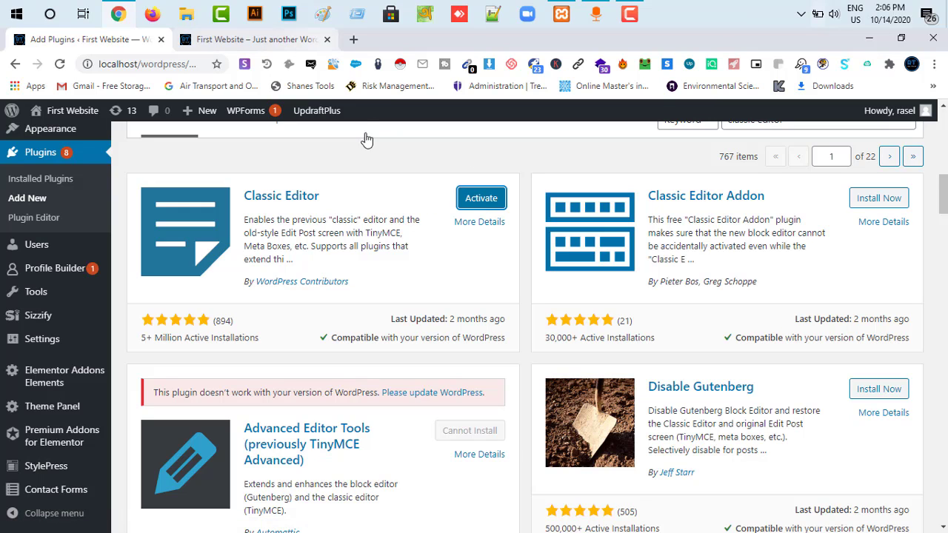
{"action": "left_click", "coordinate": [478, 202]}
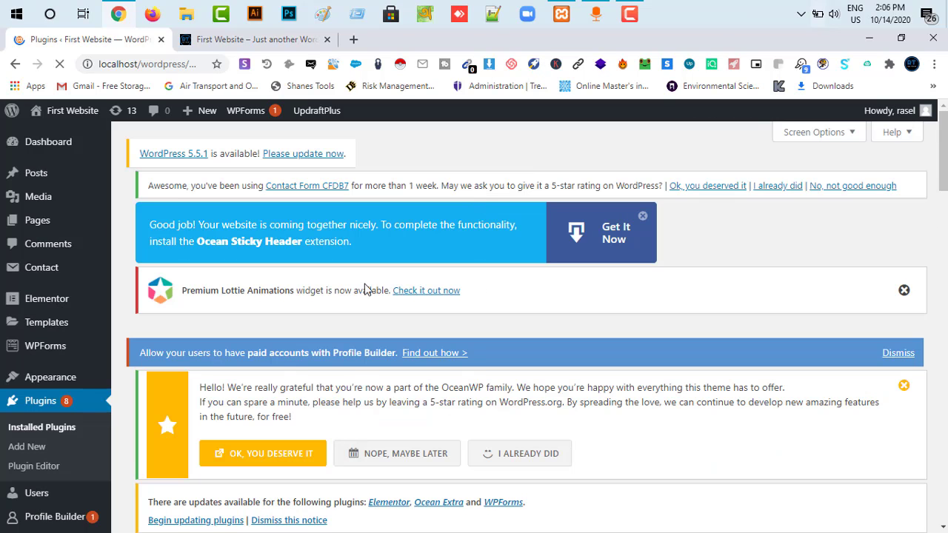
Step: Scroll through the Installed Plugins page after Classic Editor finishes activating
{"action": "scroll", "coordinate": [88, 333], "scroll_direction": "down", "scroll_amount": 1}
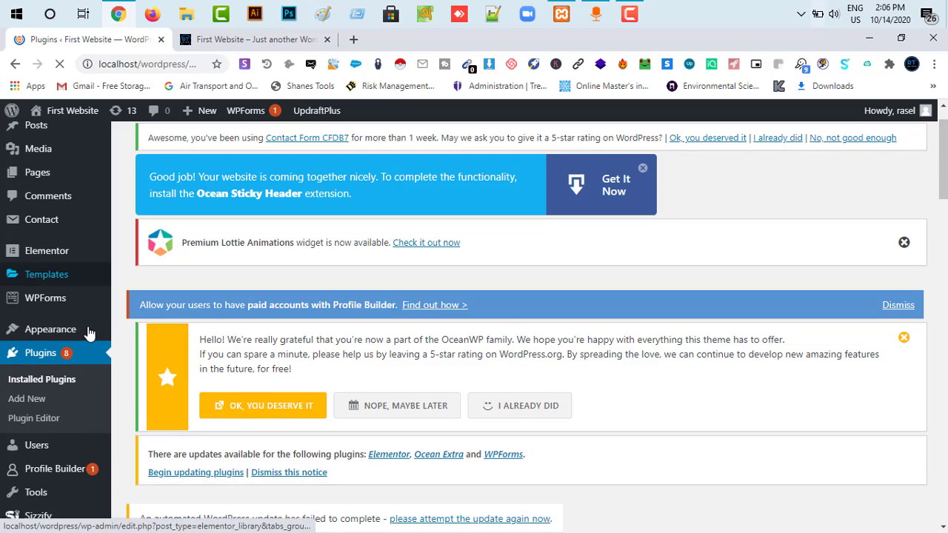
{"action": "scroll", "coordinate": [89, 333], "scroll_direction": "down", "scroll_amount": 10}
{"action": "scroll", "coordinate": [98, 341], "scroll_direction": "up", "scroll_amount": 7}
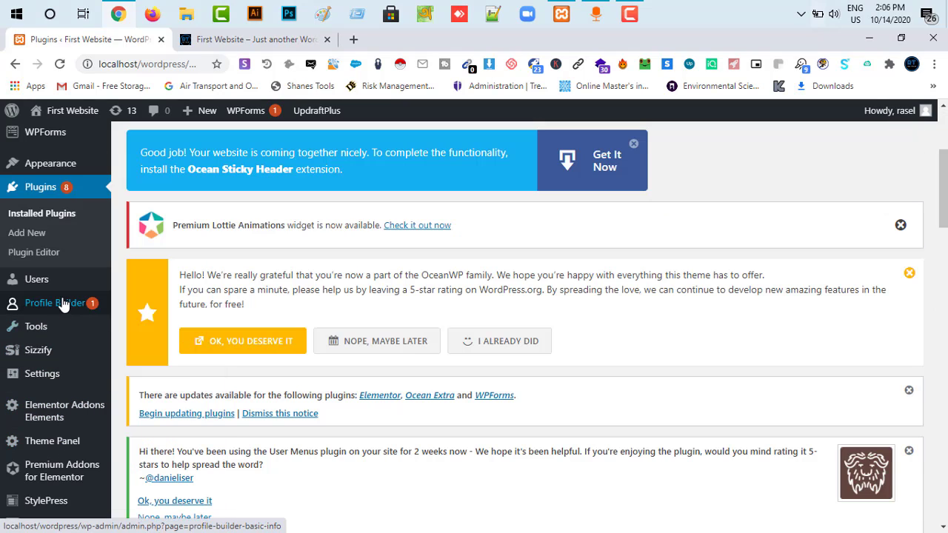
{"action": "scroll", "coordinate": [64, 303], "scroll_direction": "up", "scroll_amount": 1}
{"action": "scroll", "coordinate": [64, 304], "scroll_direction": "down", "scroll_amount": 1}
{"action": "mouse_move", "coordinate": [77, 383]}
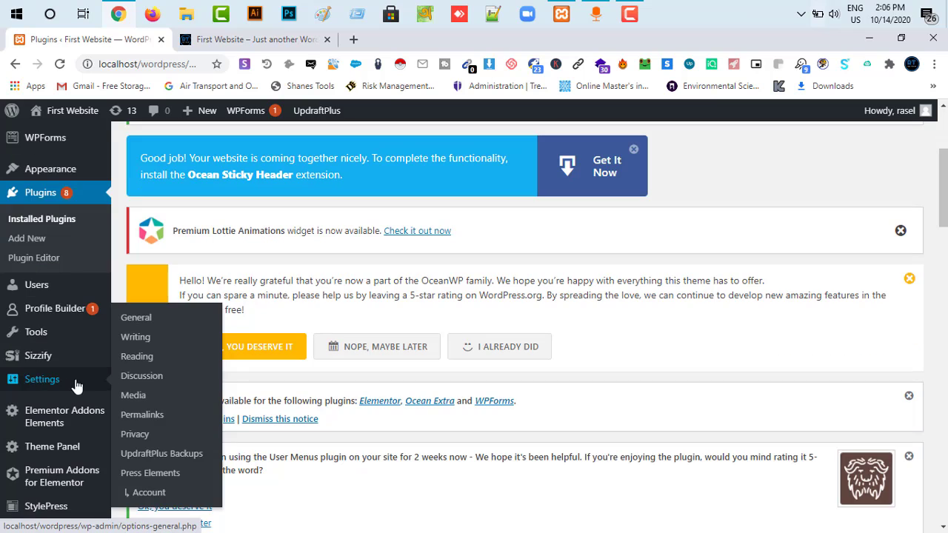
Step: In Settings > Writing, make Classic editor the default editor for all users
{"action": "left_click", "coordinate": [137, 341]}
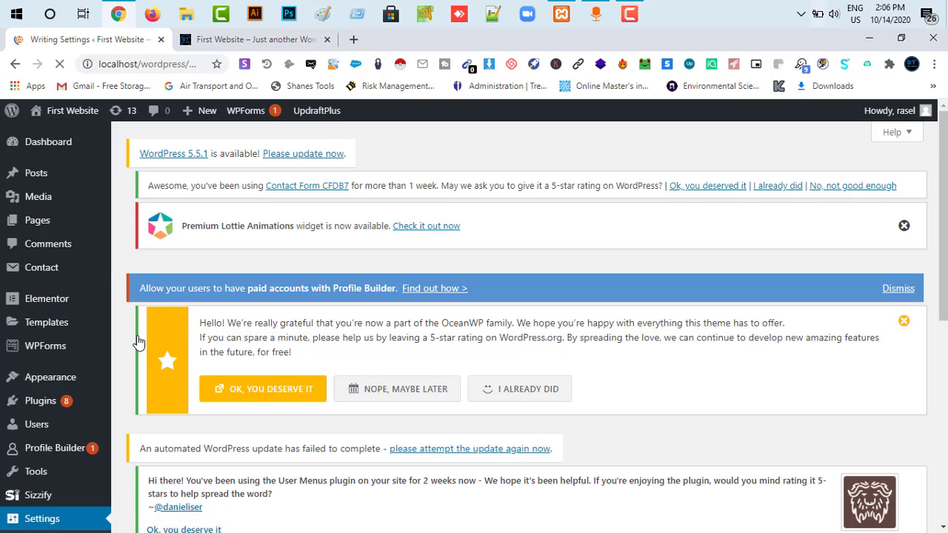
{"action": "scroll", "coordinate": [418, 411], "scroll_direction": "down", "scroll_amount": 1}
{"action": "scroll", "coordinate": [419, 413], "scroll_direction": "down", "scroll_amount": 4}
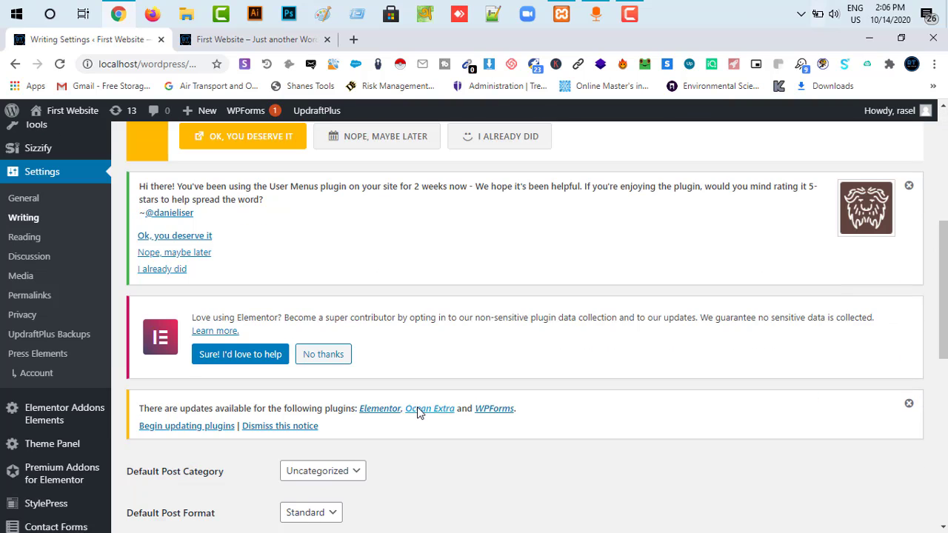
{"action": "scroll", "coordinate": [419, 413], "scroll_direction": "down", "scroll_amount": 1}
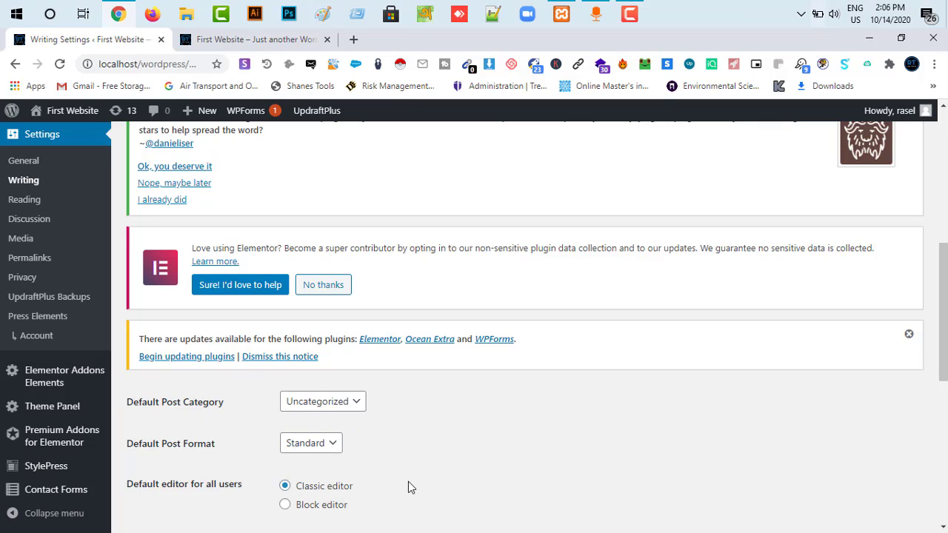
{"action": "scroll", "coordinate": [408, 487], "scroll_direction": "down", "scroll_amount": 1}
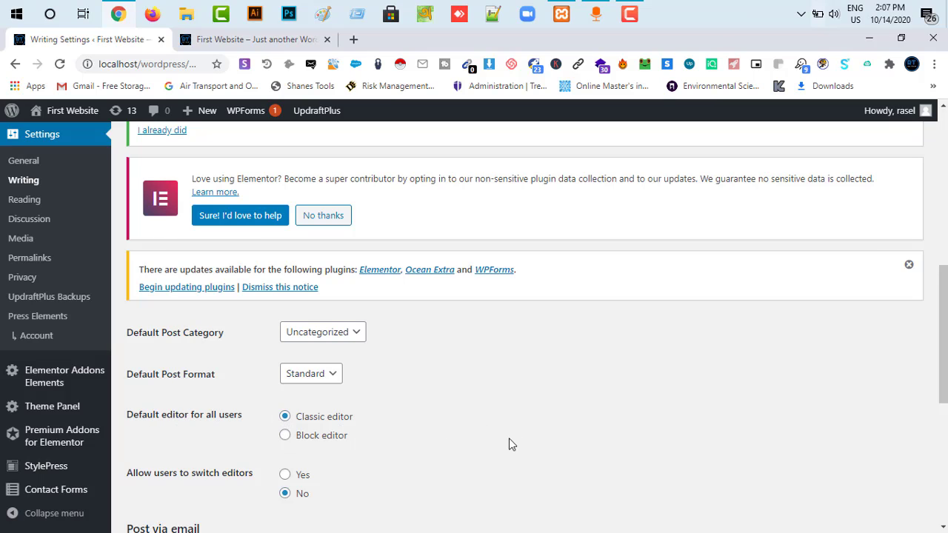
{"action": "scroll", "coordinate": [943, 348], "scroll_direction": "down", "scroll_amount": 2}
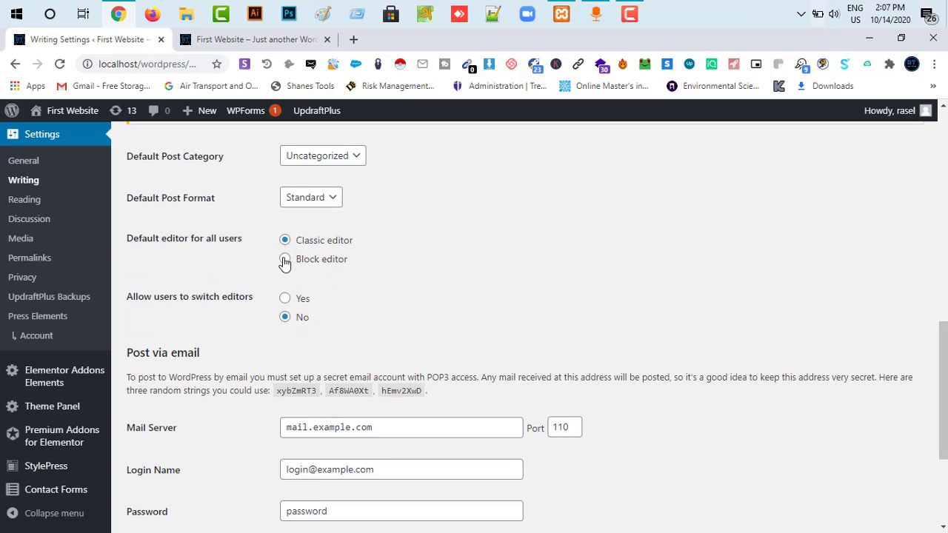
{"action": "left_click", "coordinate": [285, 259]}
{"action": "left_click", "coordinate": [285, 240]}
Step: Allow users to switch editors, leaving the default category unchanged, and save the Writing settings
{"action": "left_click", "coordinate": [339, 155]}
{"action": "left_click", "coordinate": [358, 158]}
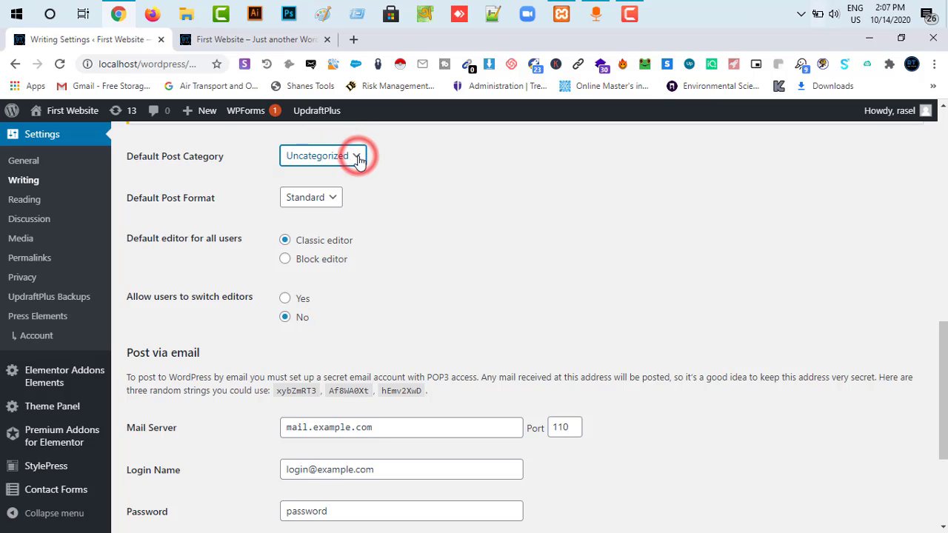
{"action": "mouse_move", "coordinate": [941, 363]}
{"action": "left_mouse_down"}
{"action": "mouse_move", "coordinate": [940, 421]}
{"action": "mouse_move", "coordinate": [945, 368]}
{"action": "left_mouse_up"}
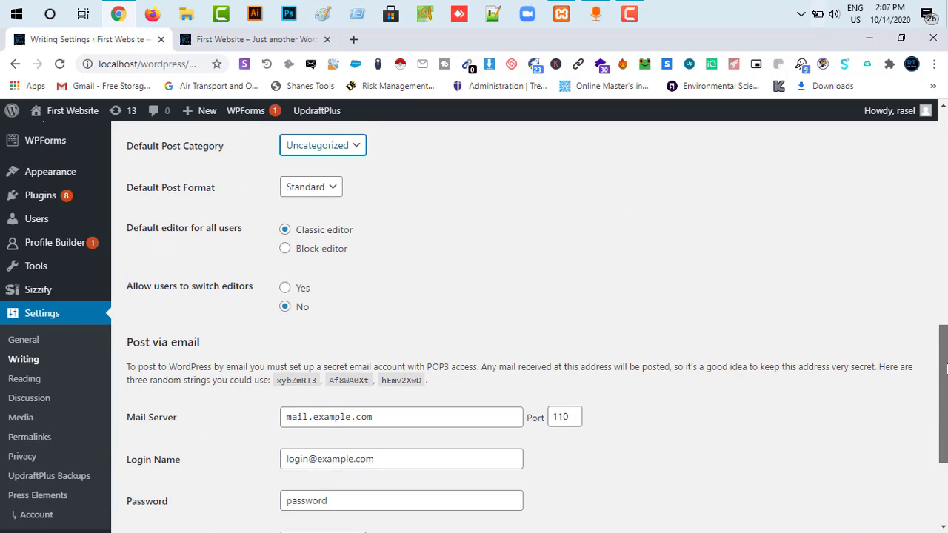
{"action": "left_click", "coordinate": [284, 288]}
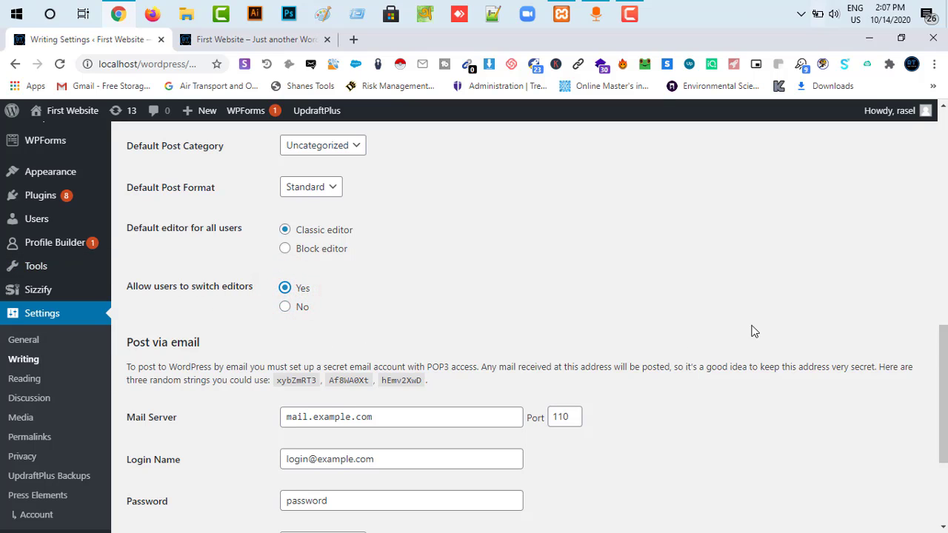
{"action": "left_click_drag", "start_coordinate": [940, 340], "coordinate": [940, 400]}
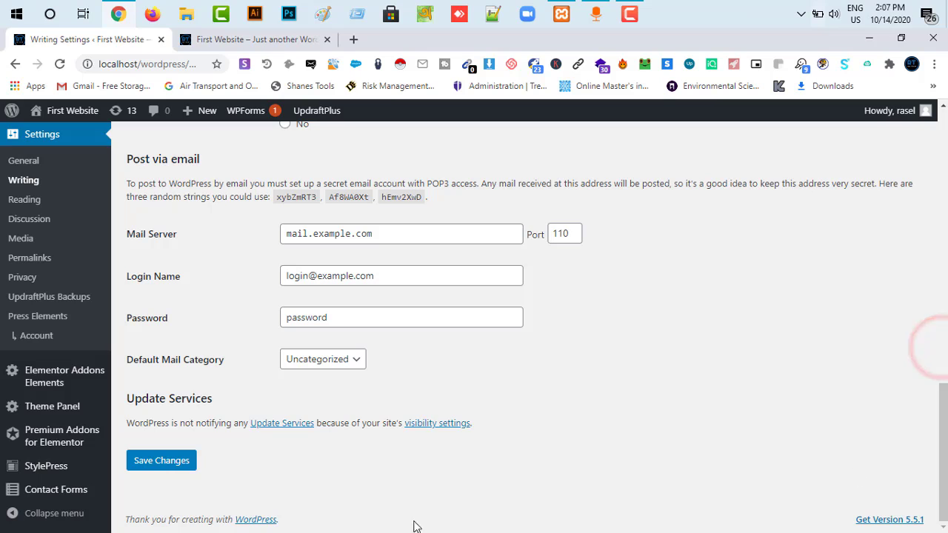
{"action": "left_click", "coordinate": [181, 467]}
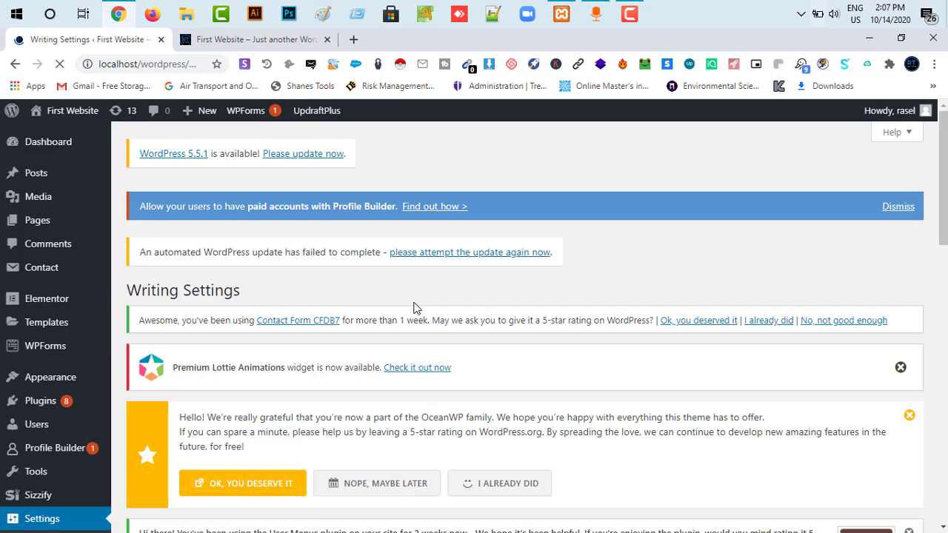
Step: Create a new post via Posts > Add New, which opens in the Classic editor
{"action": "mouse_move", "coordinate": [29, 174]}
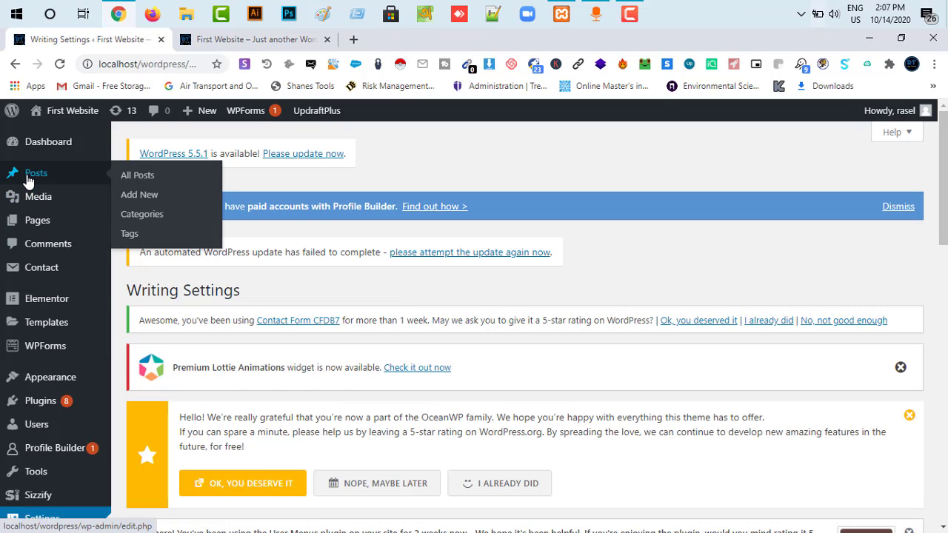
{"action": "left_click", "coordinate": [128, 196]}
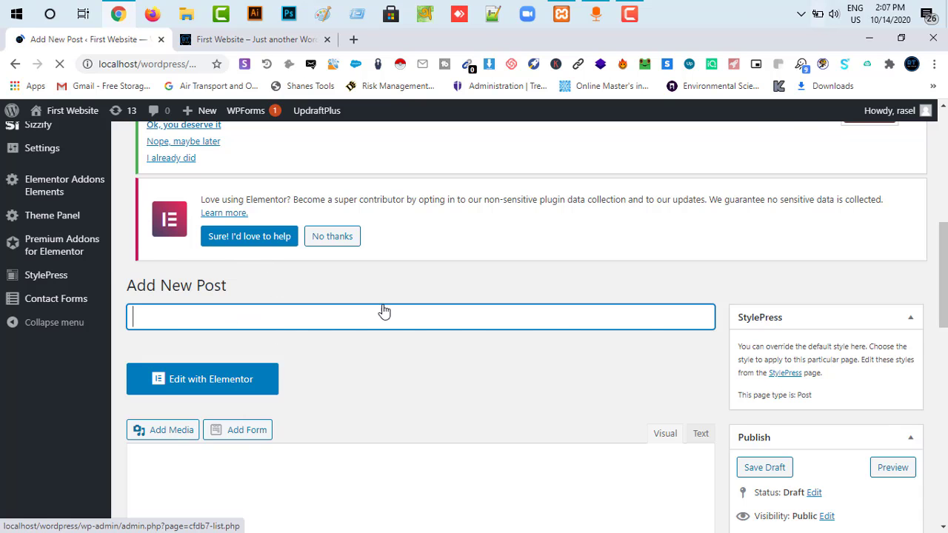
{"action": "scroll", "coordinate": [590, 403], "scroll_direction": "down", "scroll_amount": 10}
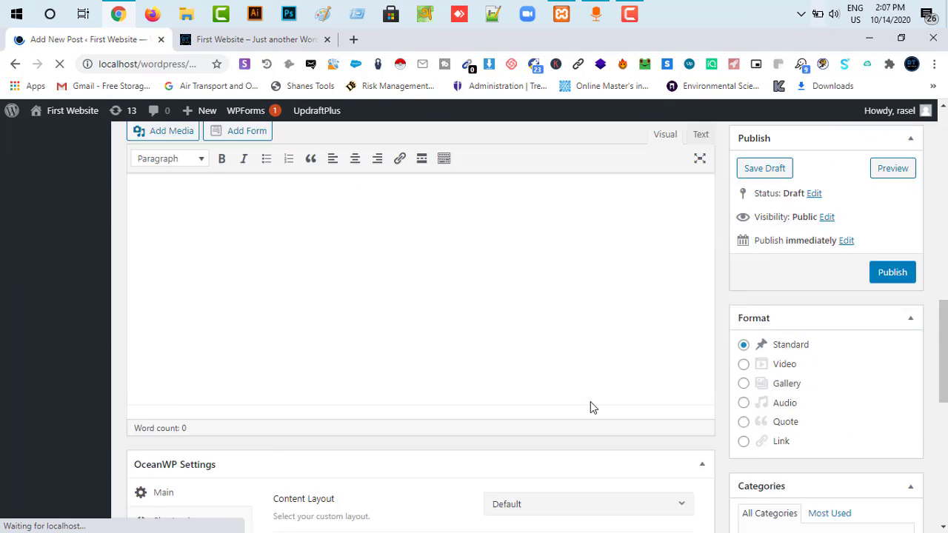
{"action": "scroll", "coordinate": [590, 407], "scroll_direction": "down", "scroll_amount": 4}
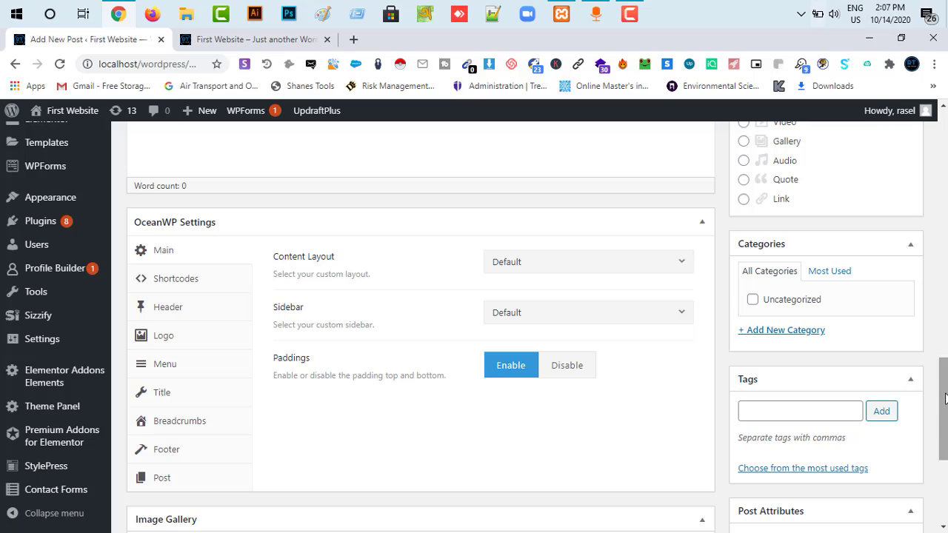
{"action": "left_click_drag", "start_coordinate": [944, 398], "coordinate": [935, 279]}
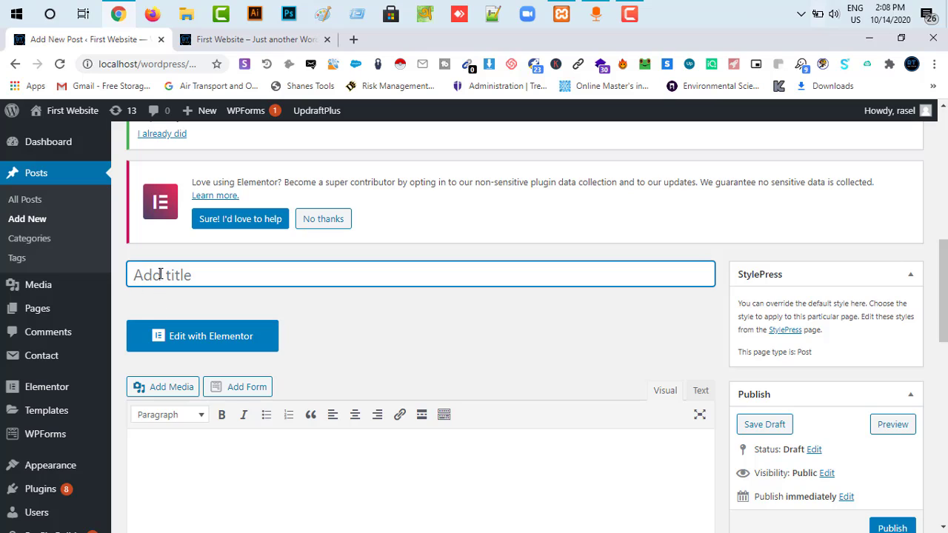
Step: Insert Read More tags into the post body and expand the second formatting toolbar row
{"action": "left_click", "coordinate": [197, 483]}
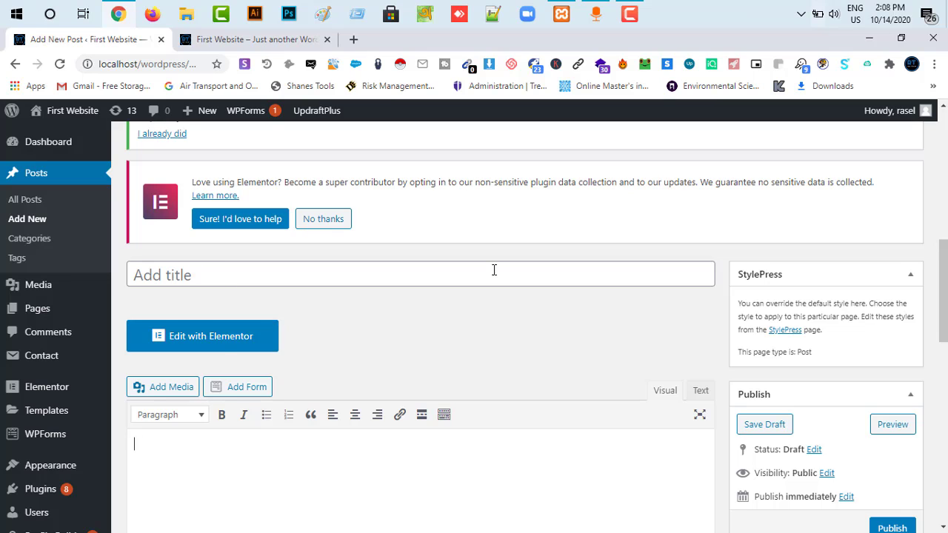
{"action": "left_click", "coordinate": [195, 274]}
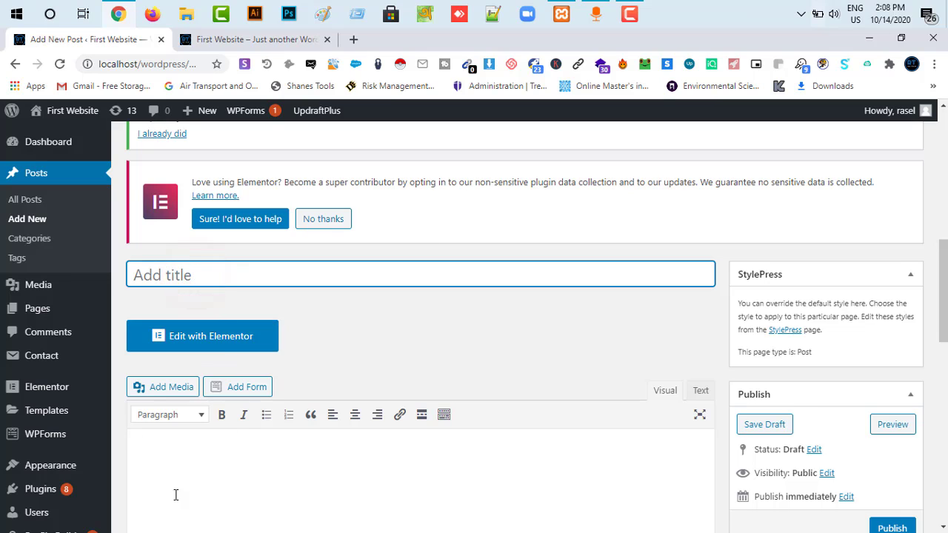
{"action": "left_click", "coordinate": [203, 499]}
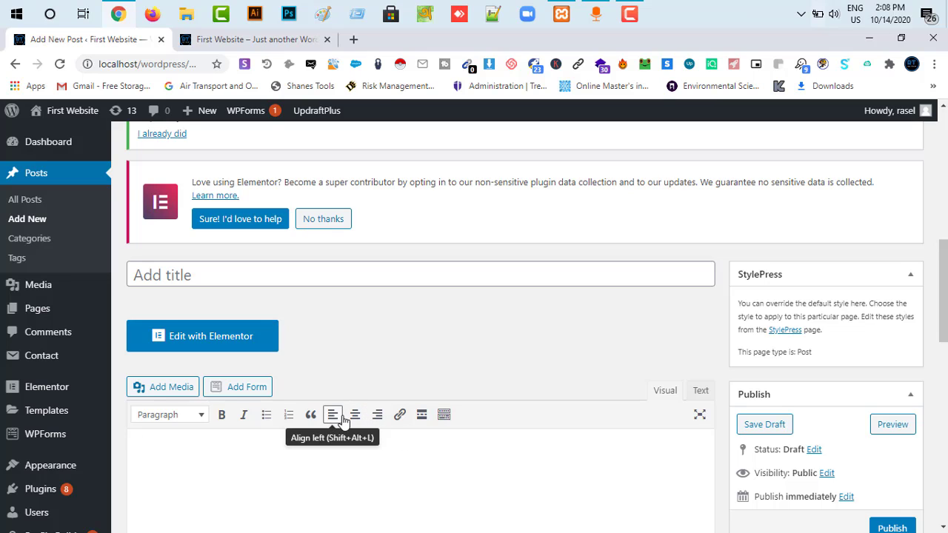
{"action": "left_click", "coordinate": [420, 415]}
{"action": "left_click", "coordinate": [420, 415]}
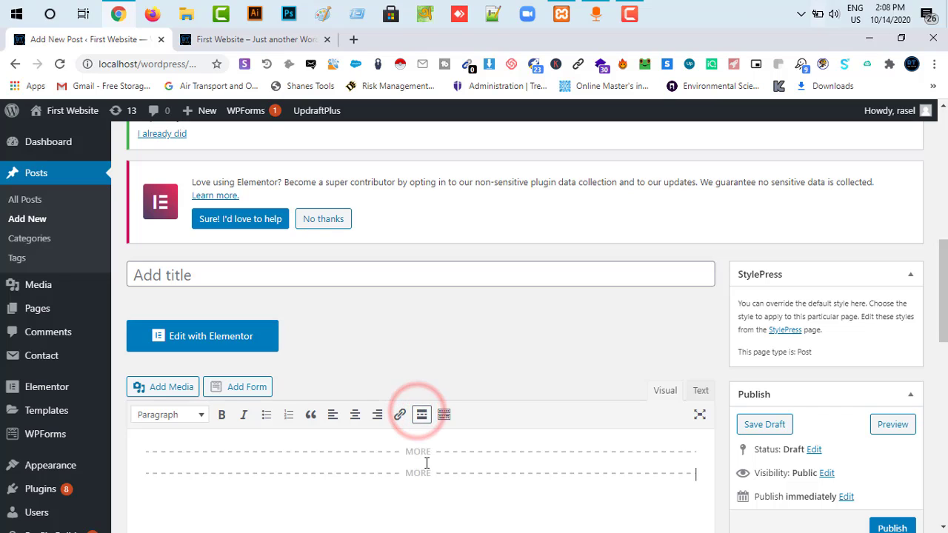
{"action": "left_click", "coordinate": [444, 415]}
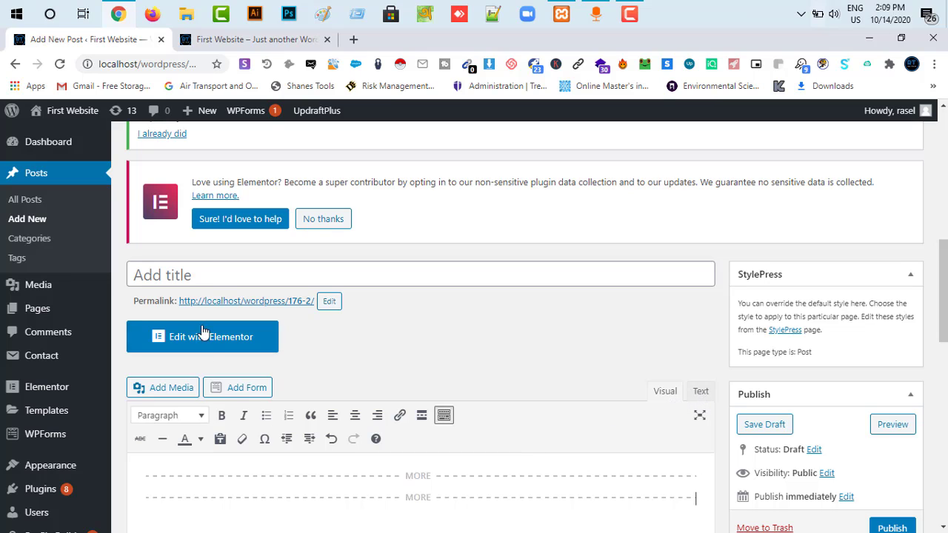
Step: Title the post 'data entry', add the body line 'dweihfhdfhifgigjhi', and check it in HTML view
{"action": "left_click", "coordinate": [188, 274]}
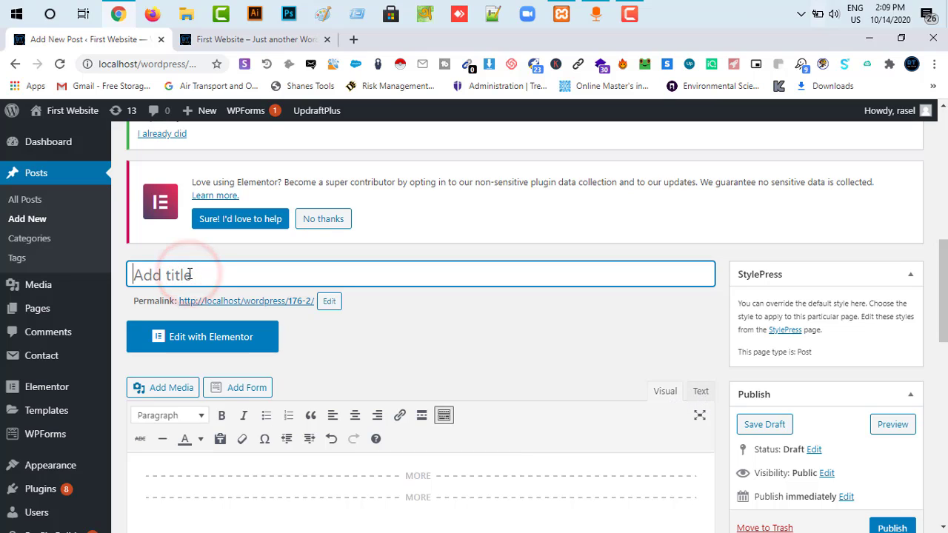
{"action": "type", "text": "data entry"}
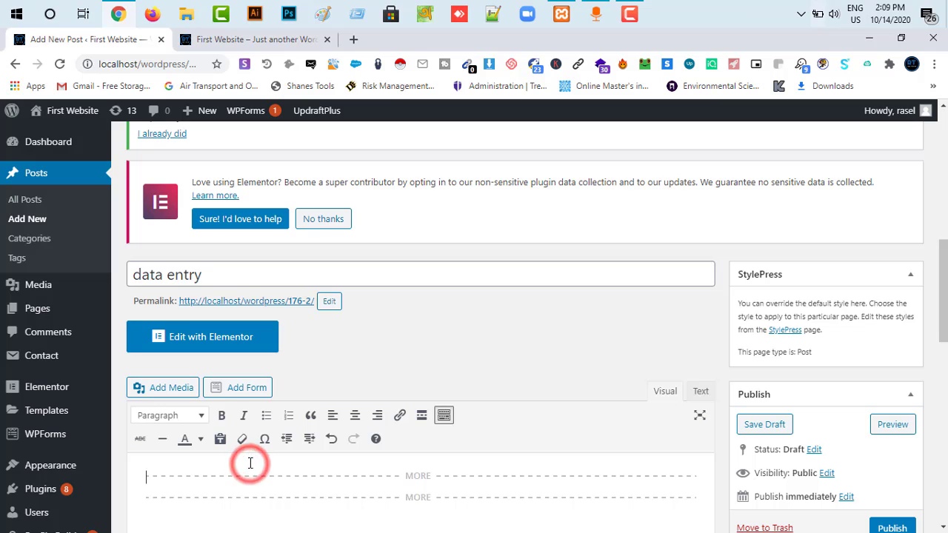
{"action": "type", "text": "dwcihfhdfhifgigjhi"}
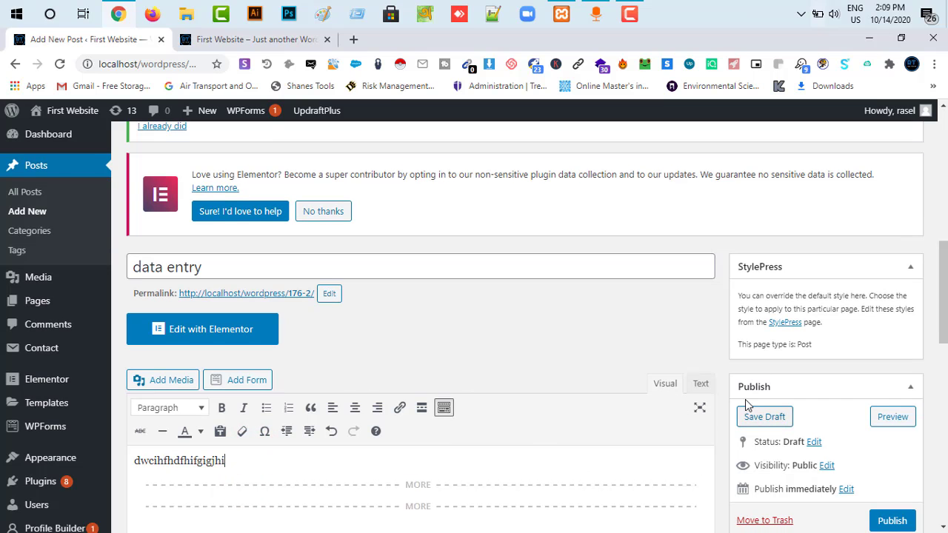
{"action": "left_click", "coordinate": [701, 383]}
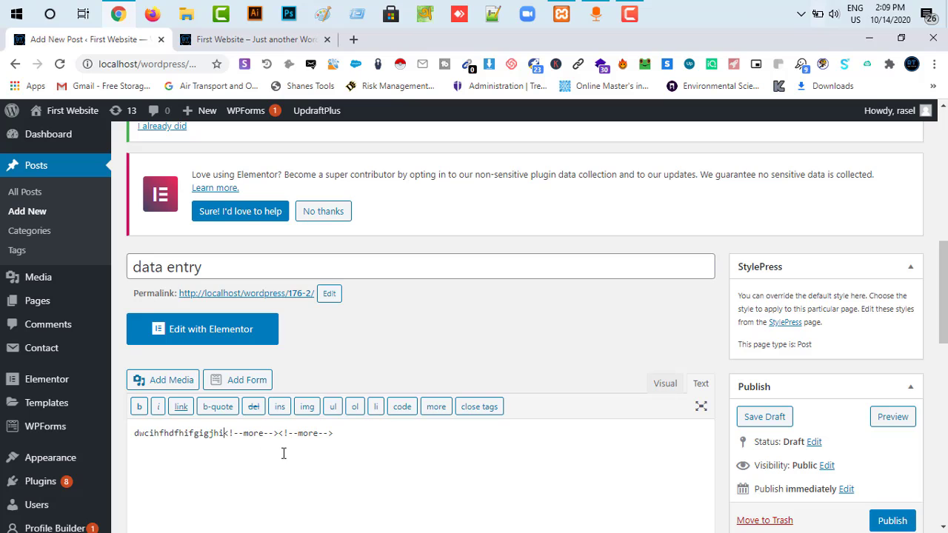
{"action": "left_click", "coordinate": [666, 385]}
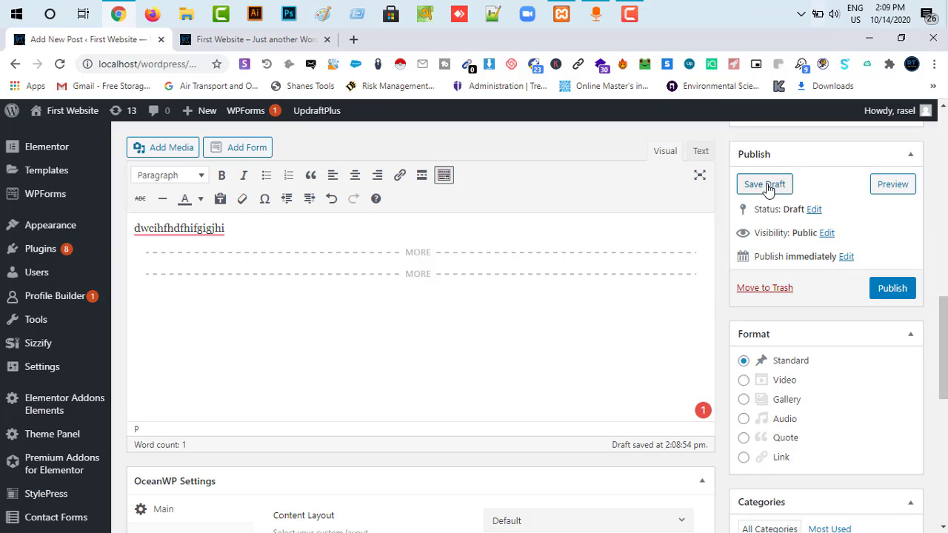
{"action": "scroll", "coordinate": [386, 454], "scroll_direction": "up", "scroll_amount": 1}
{"action": "scroll", "coordinate": [385, 454], "scroll_direction": "down", "scroll_amount": 4}
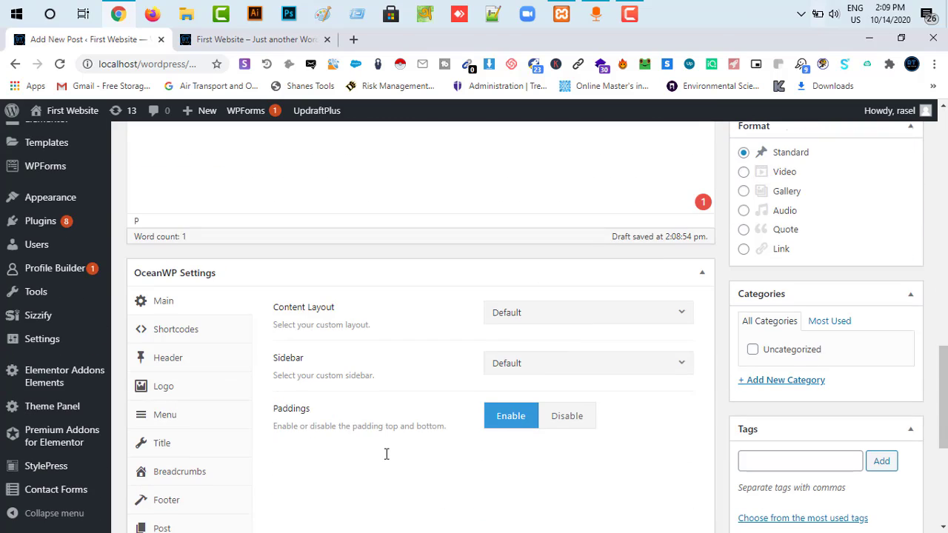
{"action": "left_click_drag", "start_coordinate": [942, 415], "coordinate": [946, 356]}
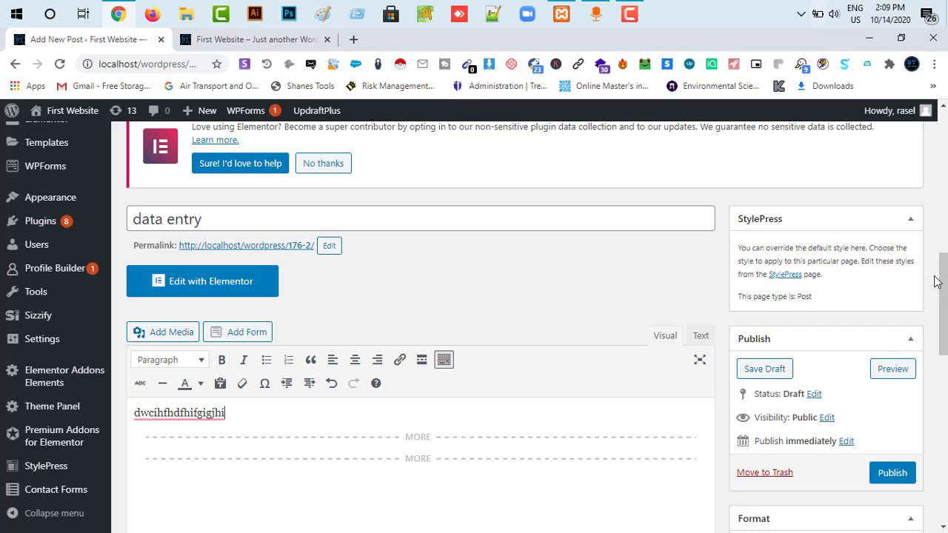
{"action": "scroll", "coordinate": [936, 279], "scroll_direction": "up", "scroll_amount": 9}
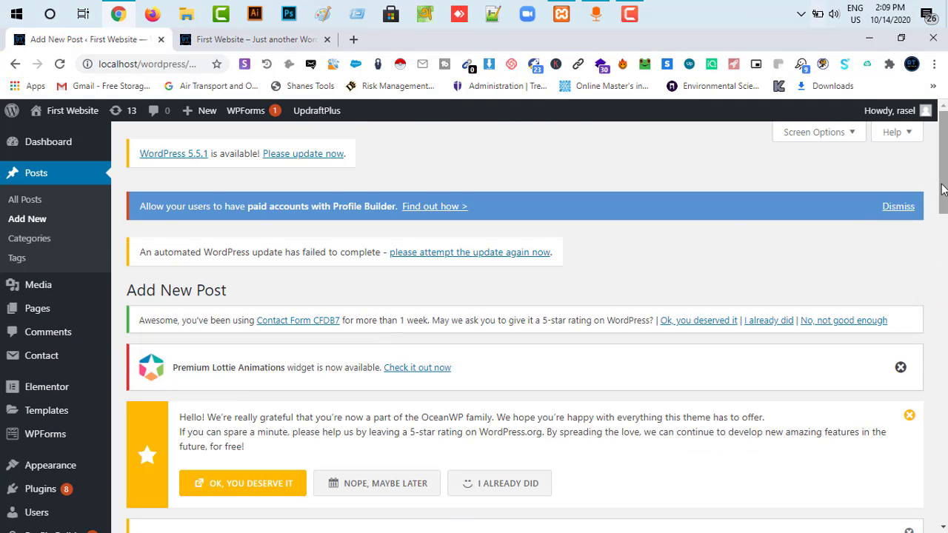
{"action": "left_click_drag", "start_coordinate": [942, 189], "coordinate": [944, 320]}
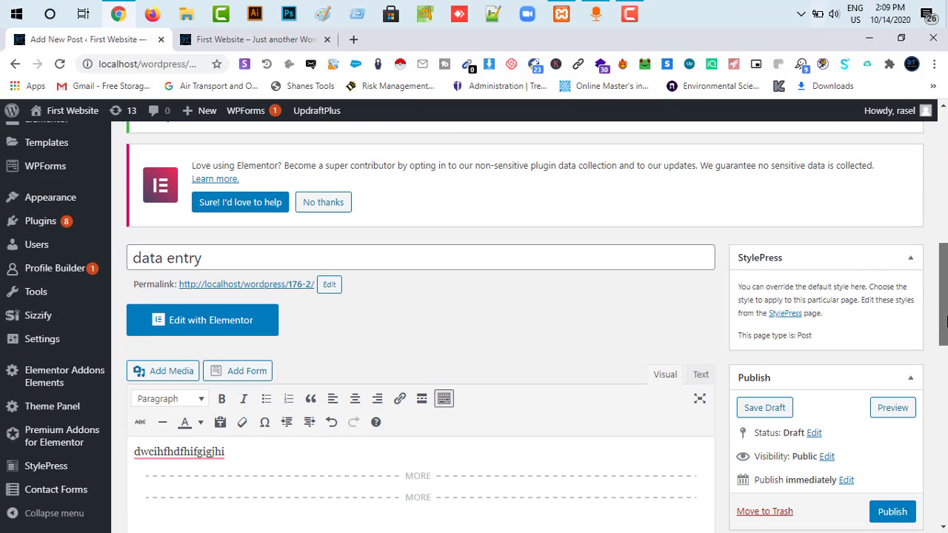